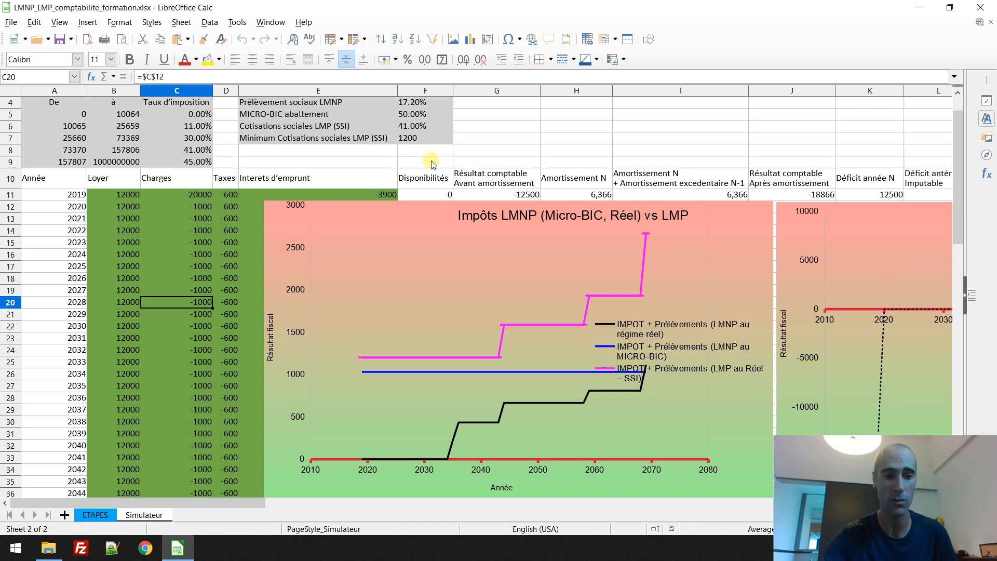
Step: Compare the ETAPES sheet's starting price and depreciation sections with the Simulateur sheet
left_click(93, 515)
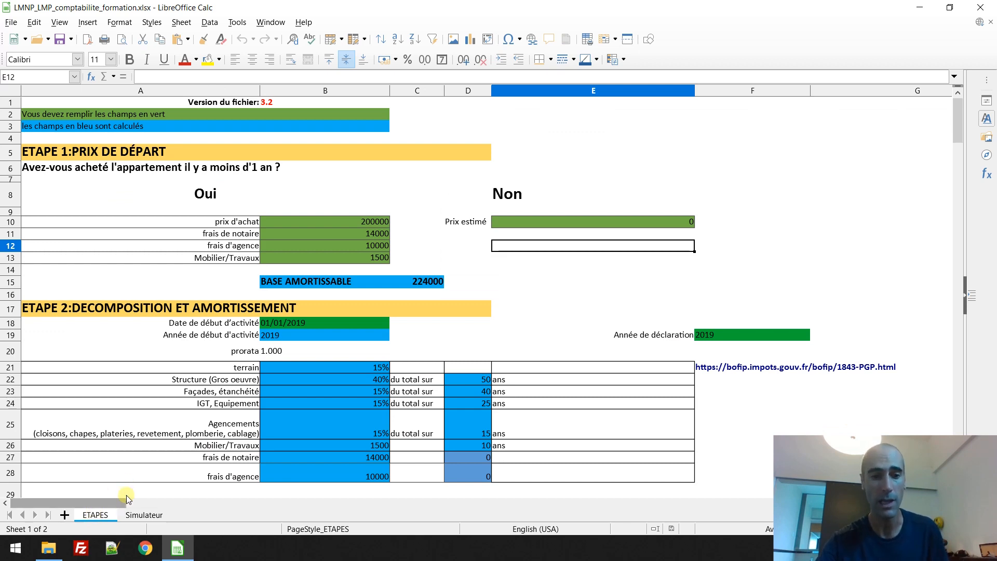
left_click(141, 515)
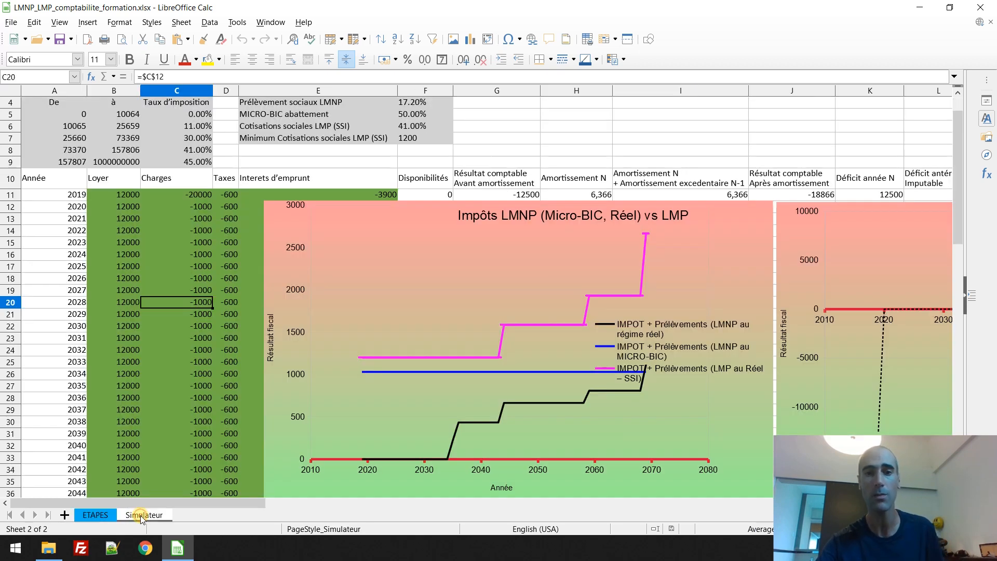
left_click(95, 515)
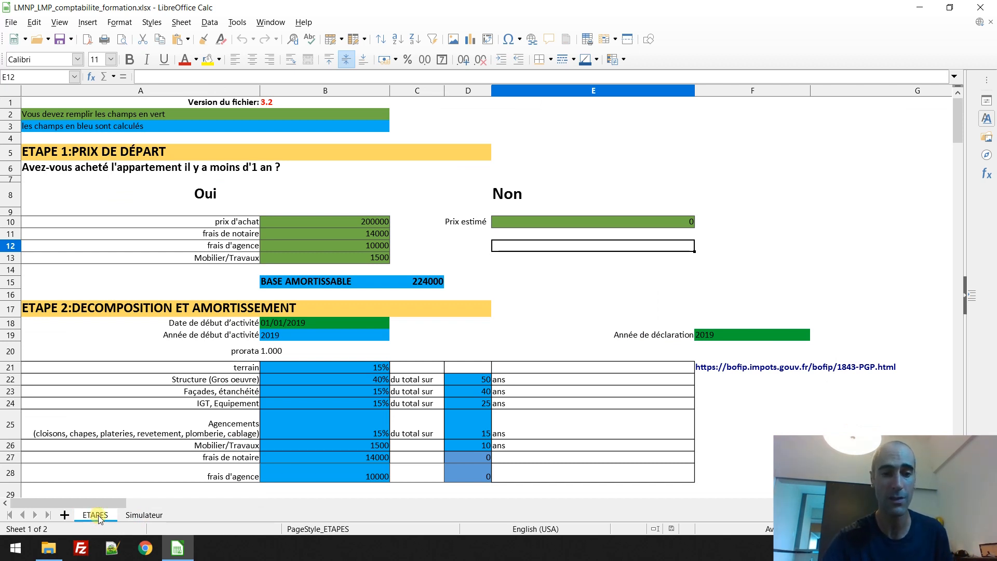
left_click(142, 519)
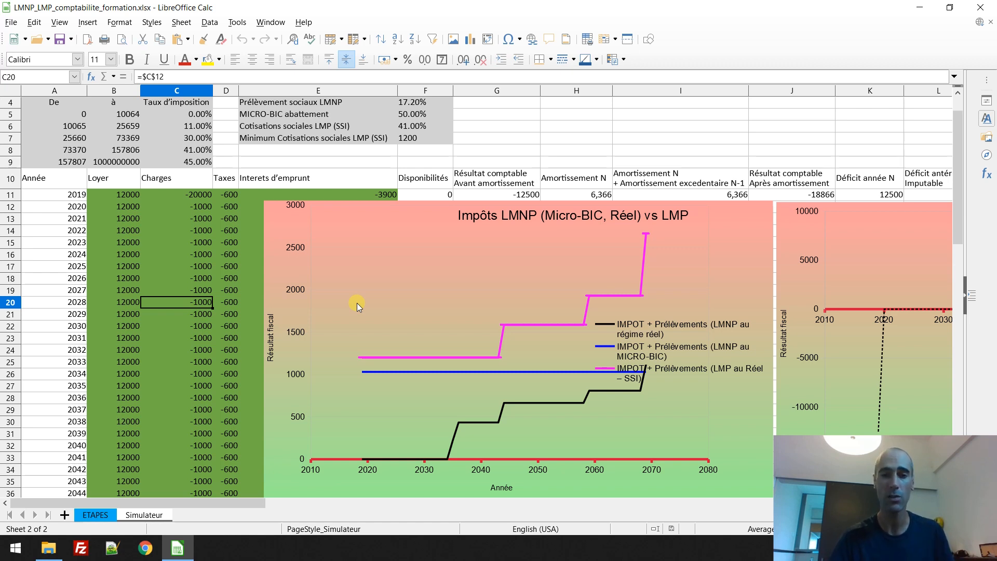
Step: Examine the Simulateur sheet's tax parameters and its charts for "Impôts LMNP (Micro-BIC, Réel) vs LMP" and "Résultat fiscal - Régime Réel"
left_click(223, 225)
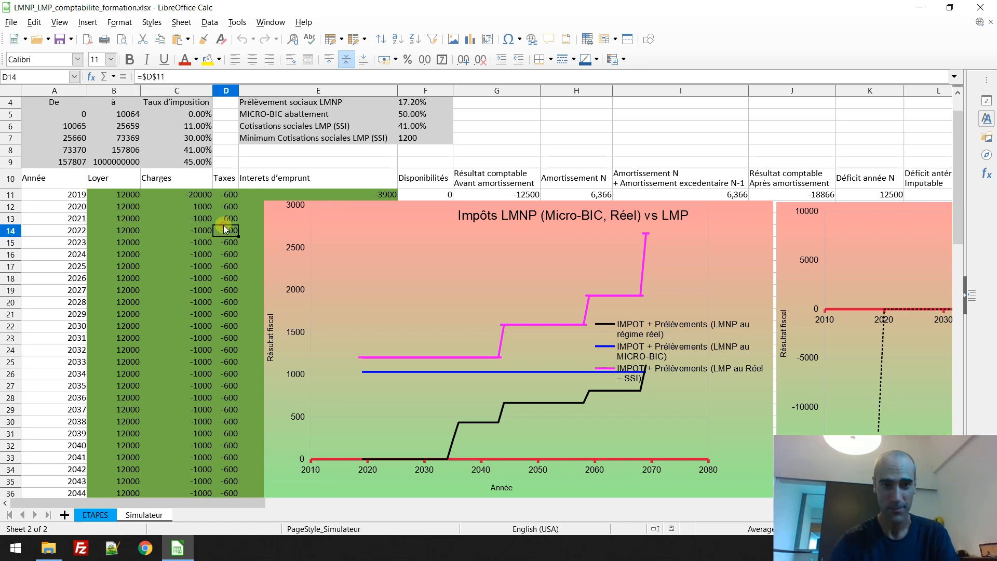
key("ctrl+Up")
key("ctrl+Up")
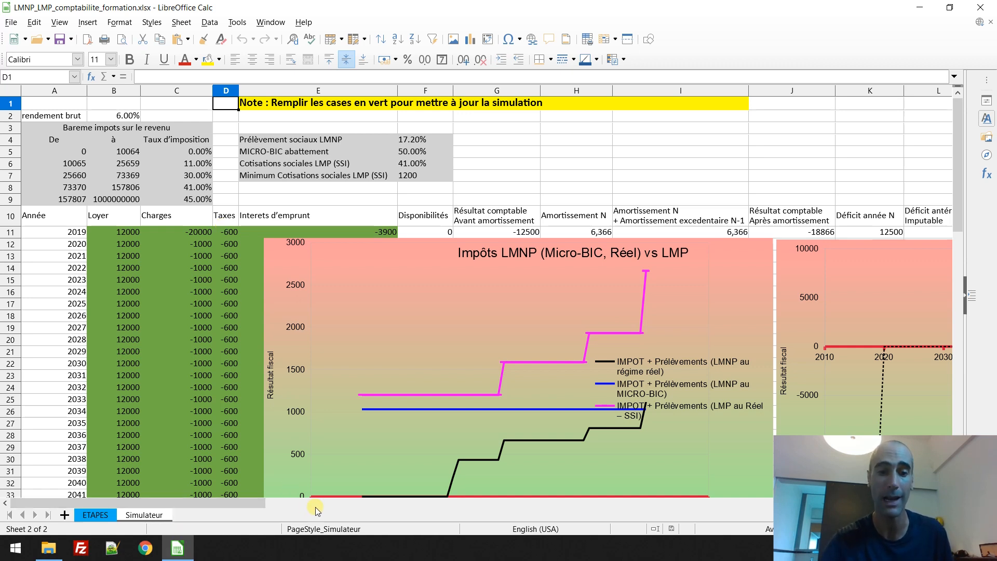
left_click_drag(249, 501, 377, 507)
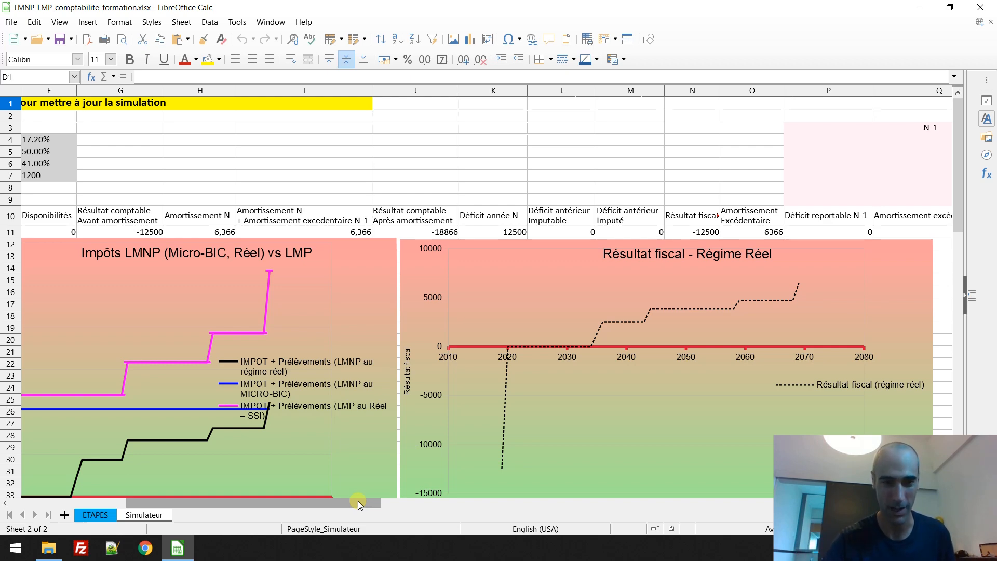
left_click_drag(358, 501, 391, 509)
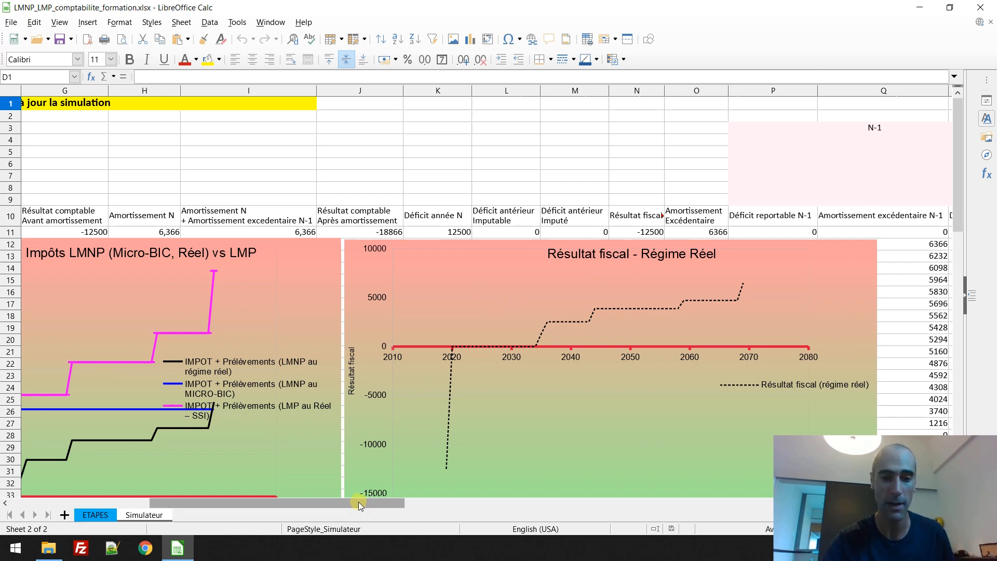
left_click_drag(359, 501, 257, 506)
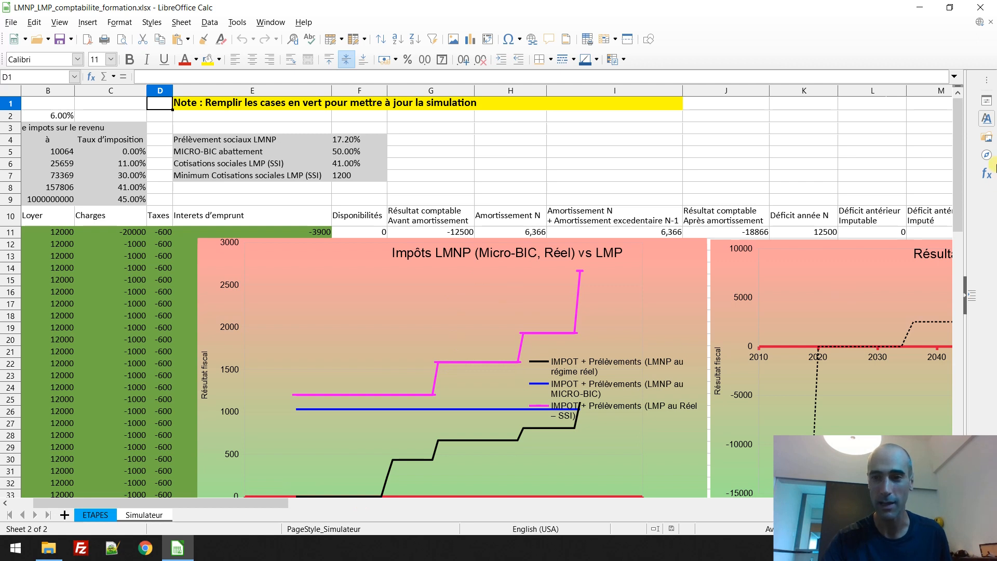
left_click_drag(958, 151, 960, 169)
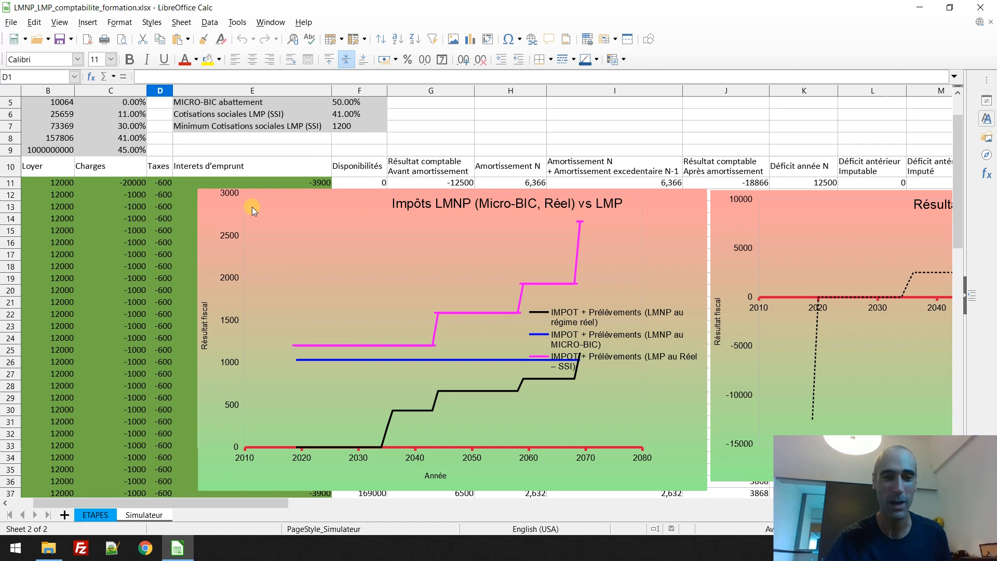
Step: Examine the yearly rents in the Loyer column, starting from the 2019 row
left_click(59, 189)
scroll(58, 188, "left", 1)
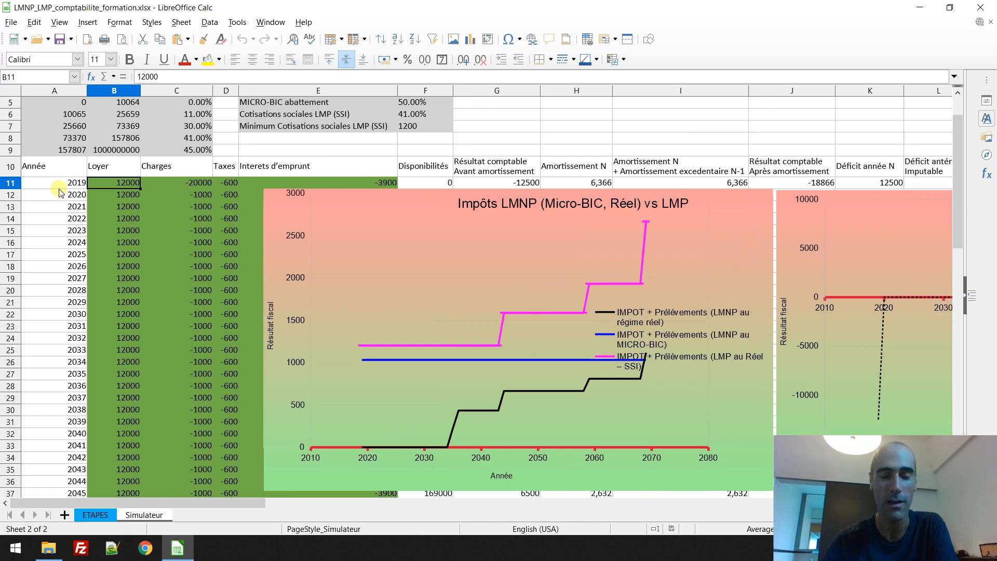
key("shift+Down")
key("shift+Down")
key("shift+Down")
key("shift+Down")
key("shift+Down")
key("shift+Down")
key("shift+Down")
key("shift+Down")
key("shift+Down")
key("shift+Down")
key("shift+Down")
key("shift+Down")
key("shift+Down")
key("shift+Down")
key("shift+Down")
key("shift+Down")
key("shift+Down")
key("shift+Down")
key("shift+Down")
key("shift+Down")
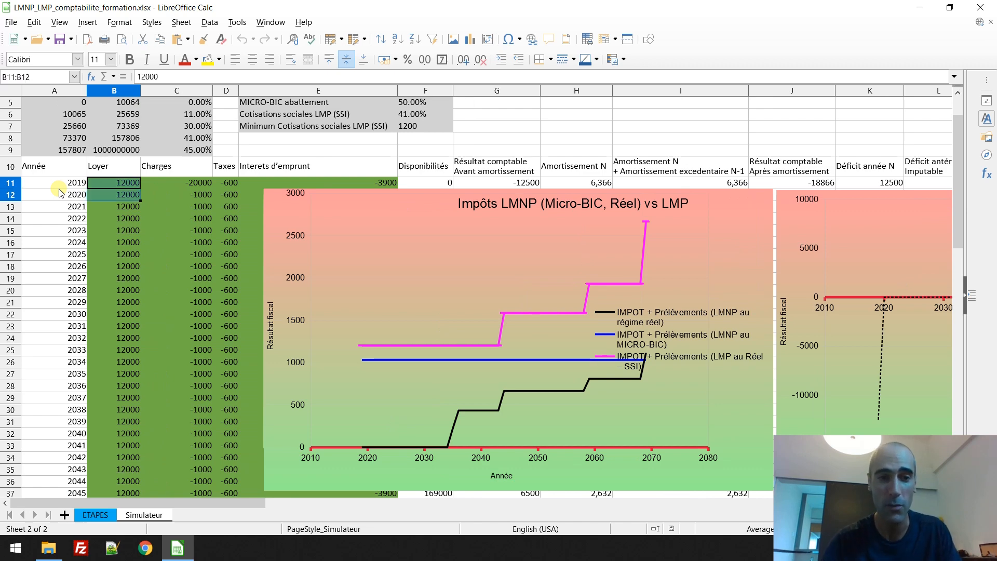
key("shift+Up")
key("shift+Up")
key("shift+Up")
key("shift+Up")
key("shift+Up")
key("shift+Up")
key("shift+Up")
key("shift+Up")
key("shift+Up")
key("shift+Up")
key("shift+Up")
key("shift+Up")
key("shift+Up")
key("shift+Up")
key("shift+Up")
key("shift+Up")
key("shift+Up")
key("shift+Up")
key("shift+Up")
key("shift+Up")
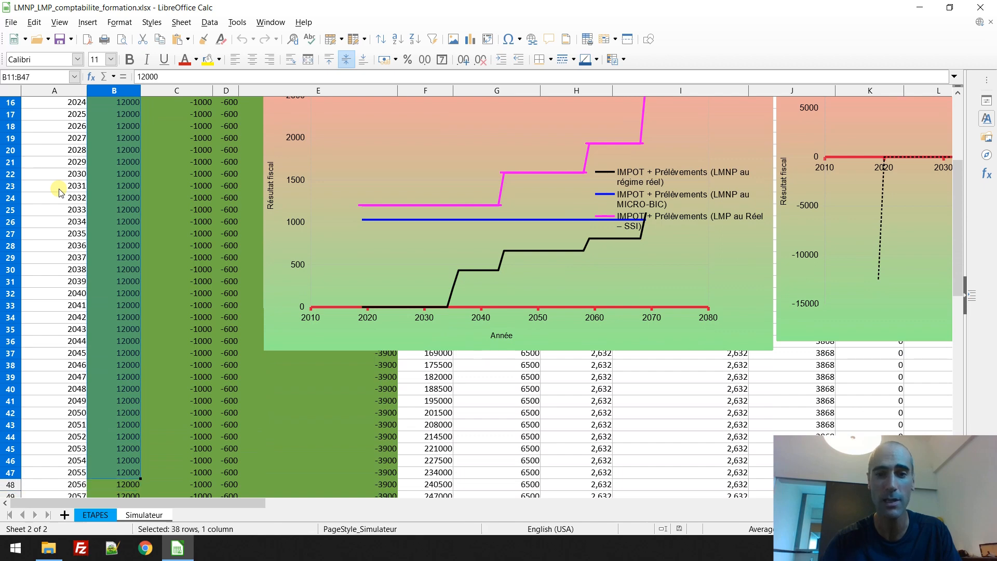
key("shift+Up")
key("shift+Up")
key("shift+Up")
key("shift+Up")
key("shift+Up")
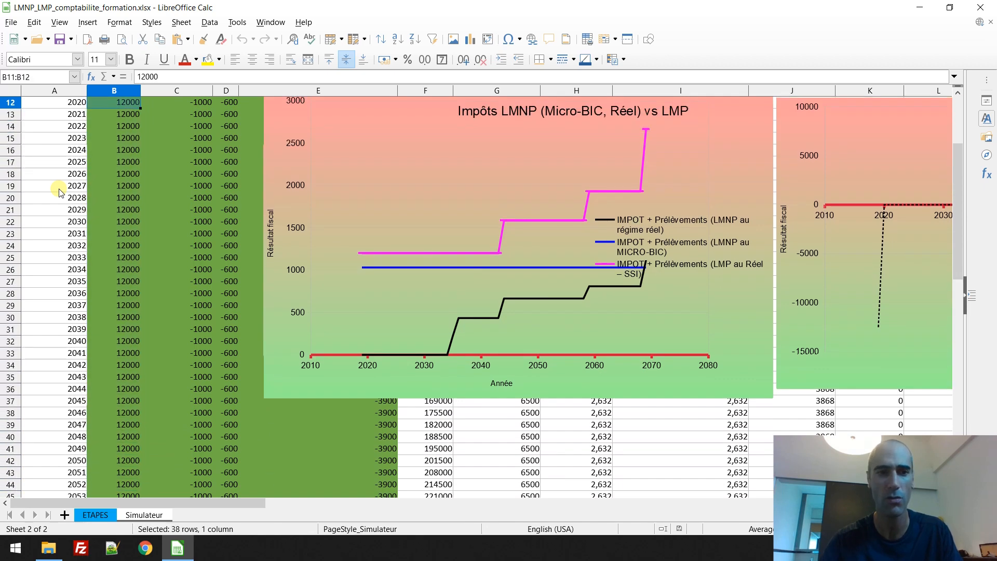
scroll(58, 192, "up", 2)
key("Up")
key("Up")
key("Up")
key("Up")
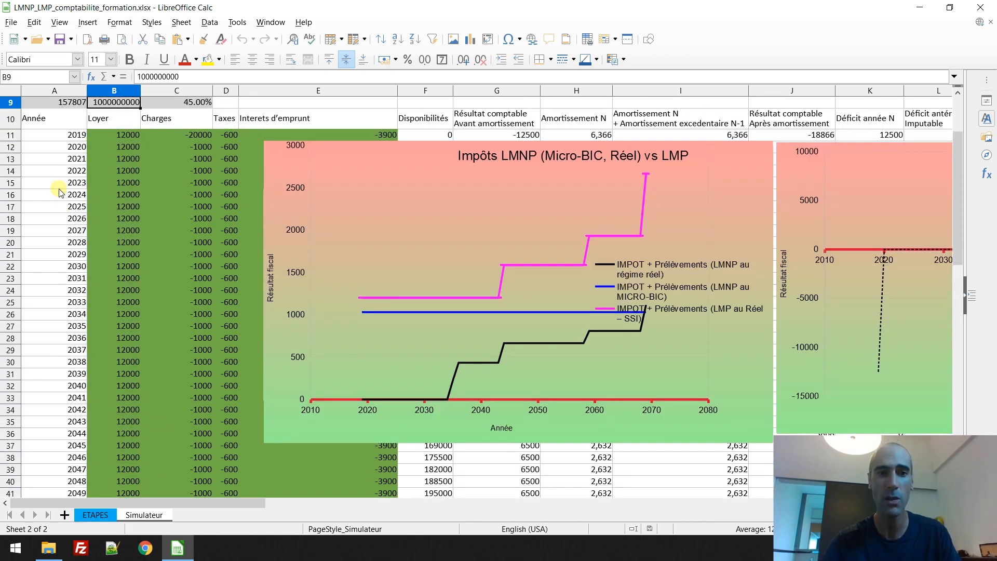
key("Down")
key("Down")
key("Down")
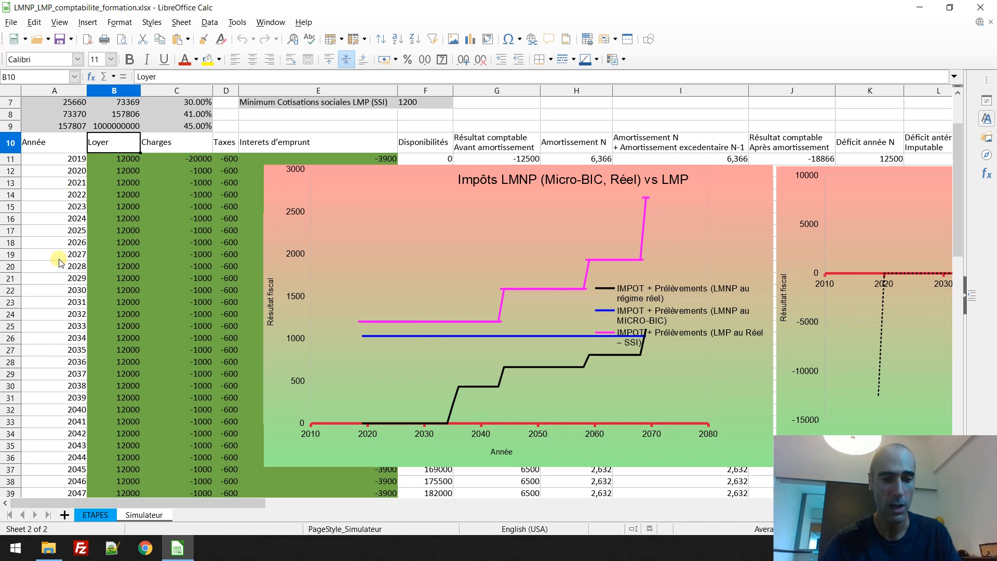
Step: Check the purchase price and fees on the ETAPES sheet, and return to the top of the Simulateur sheet
left_click(94, 512)
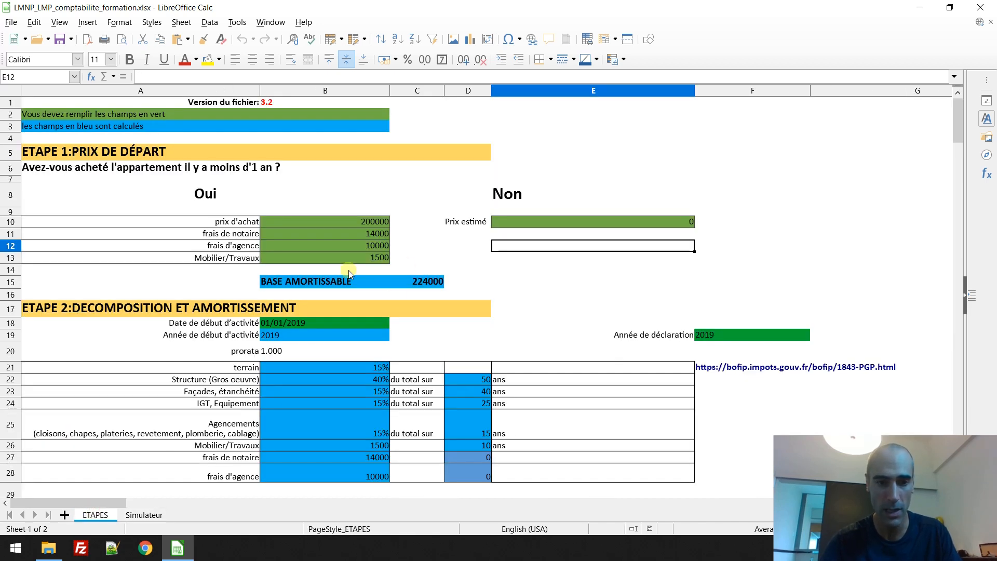
left_click(146, 516)
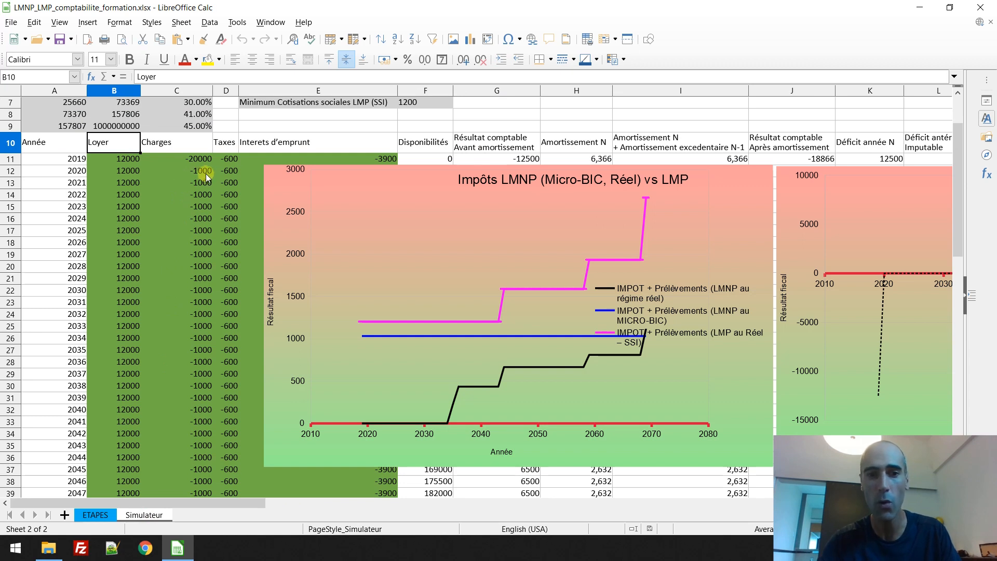
key("Right")
key("Up")
key("Up")
key("Up")
key("Up")
key("Up")
key("Up")
key("Up")
key("Up")
key("Up")
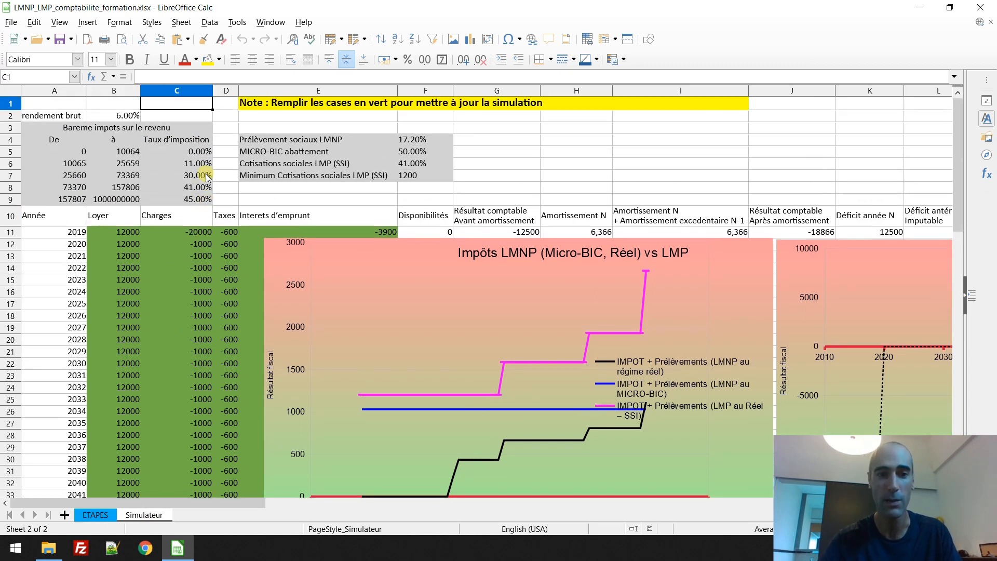
Step: Examine the 2019 row's charges, taxes, loan interest and salary before tax on the Simulateur sheet
left_click(194, 233)
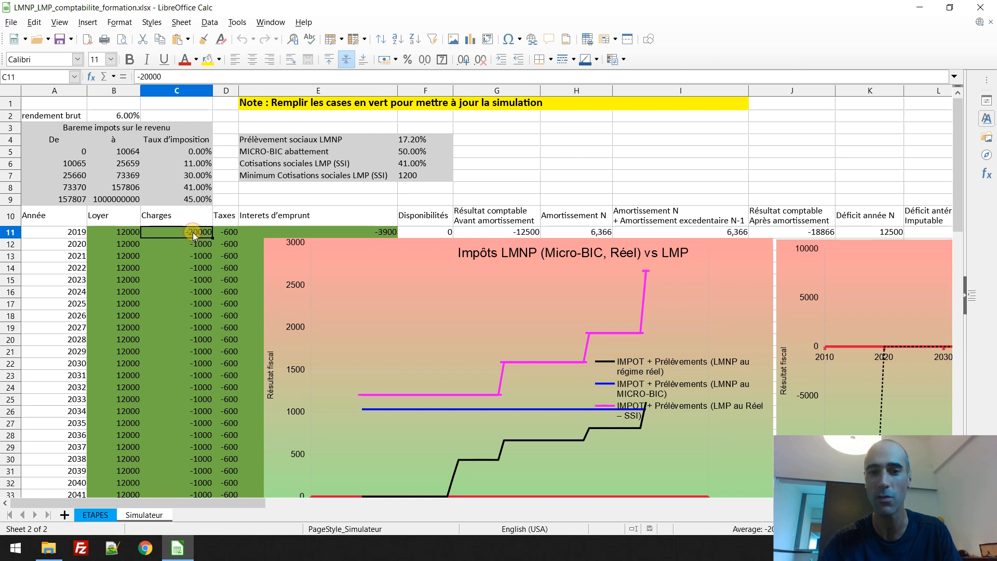
left_click(223, 235)
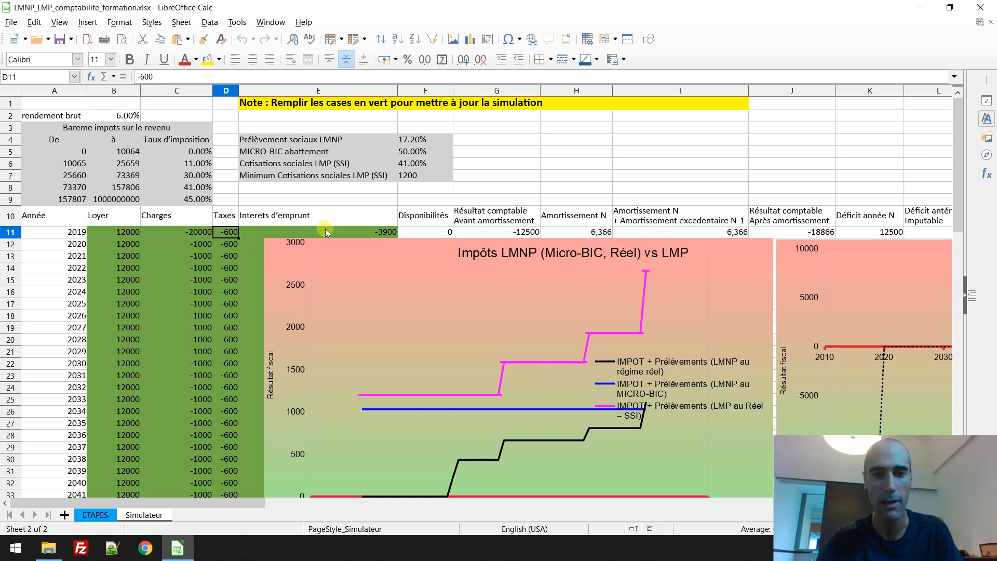
key("Right")
key("Right")
key("Right")
key("Right")
key("Right")
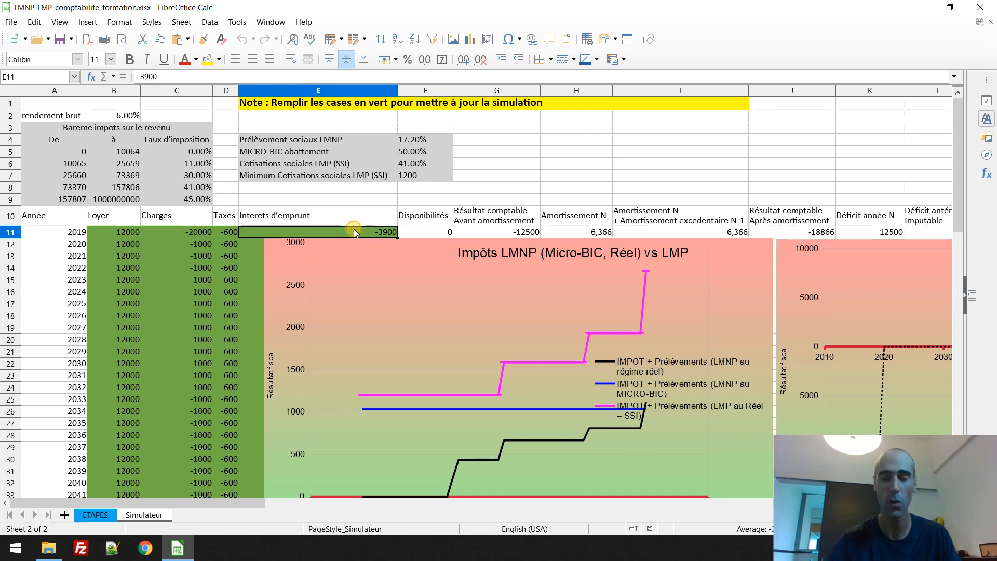
key("Right")
key("Right")
key("Right")
key("Right")
key("Right")
key("Right")
key("Right")
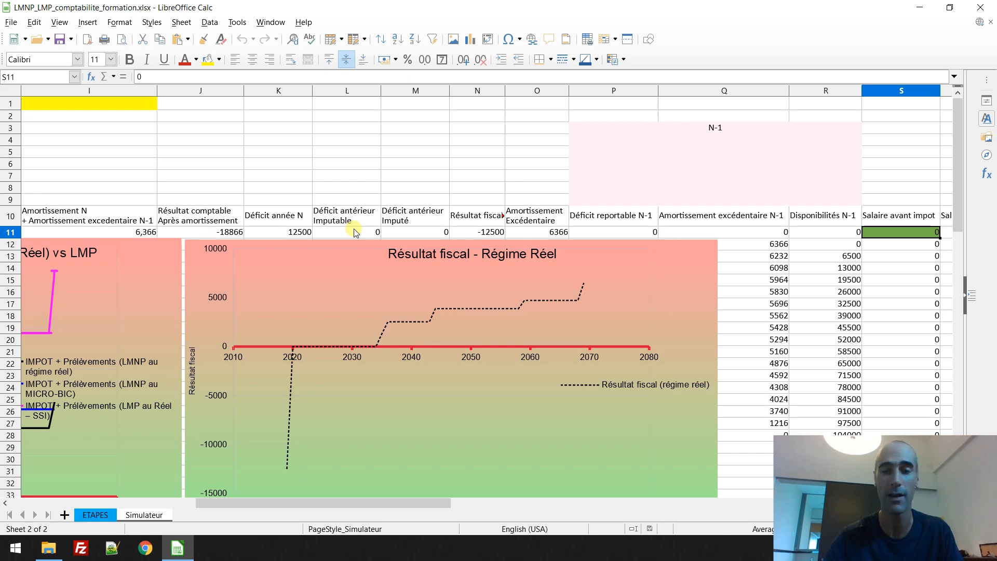
key("Right")
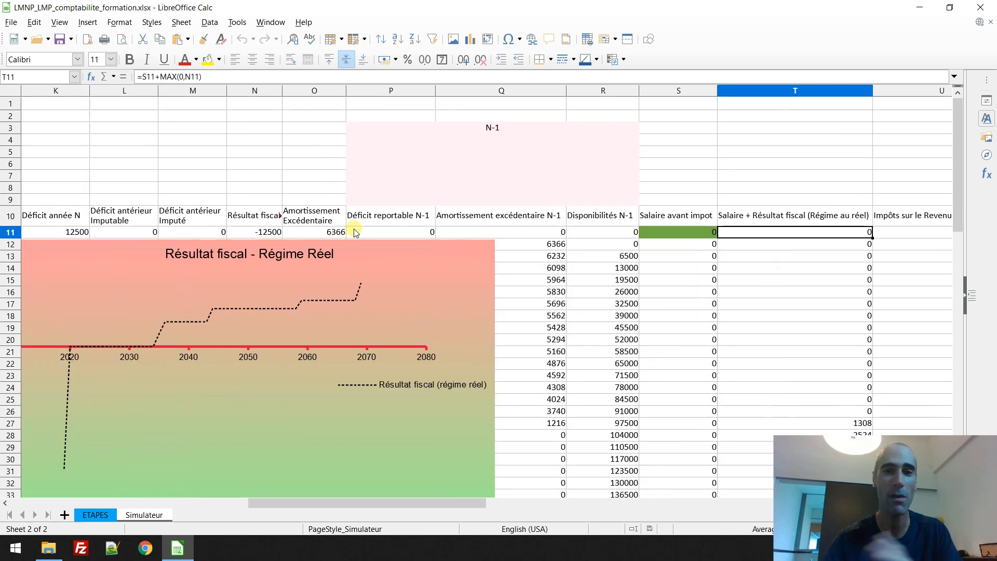
Step: Return to the Année column and examine the chart comparing LMNP and LMP taxes over the years
key("Left")
key("Left")
key("Left")
key("Left")
key("Left")
key("Left")
key("Left")
key("Left")
key("Left")
key("Left")
key("Left")
key("Left")
key("Left")
key("Left")
key("Left")
key("Left")
key("Left")
key("Left")
key("Left")
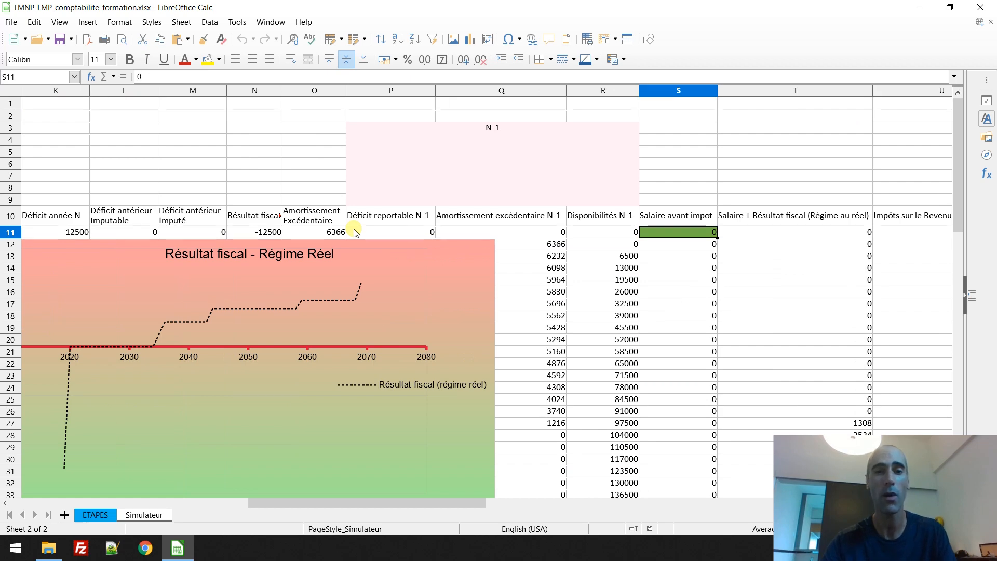
key("Down")
key("Down")
key("Down")
key("Down")
key("Down")
key("Down")
key("Down")
key("Down")
key("Down")
key("Down")
key("Down")
key("Down")
key("Down")
key("Down")
key("Down")
key("Down")
key("Down")
key("Down")
key("Down")
key("Down")
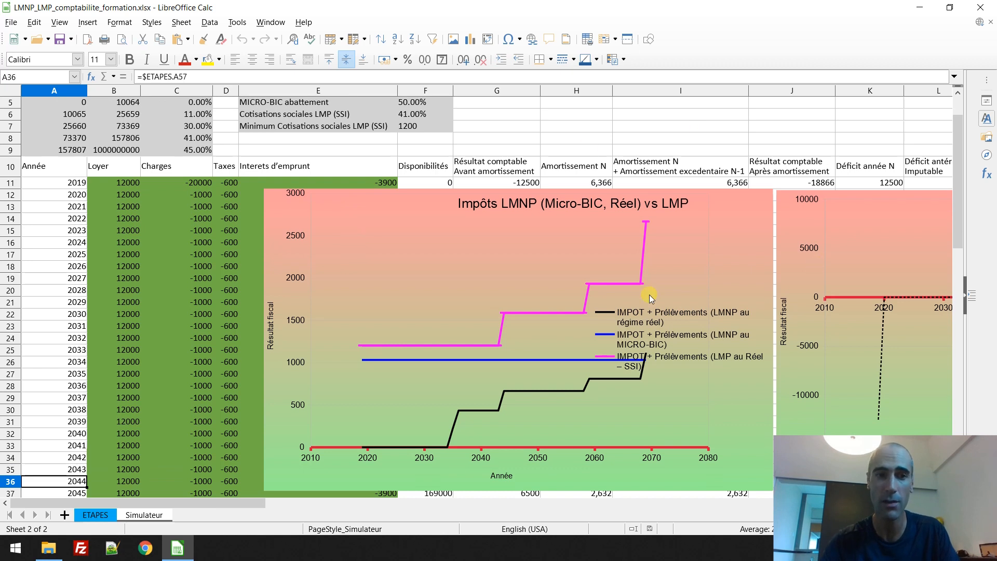
Step: Examine the 2019 rent together with the gross yield and income tax brackets above the simulation table
left_click(126, 183)
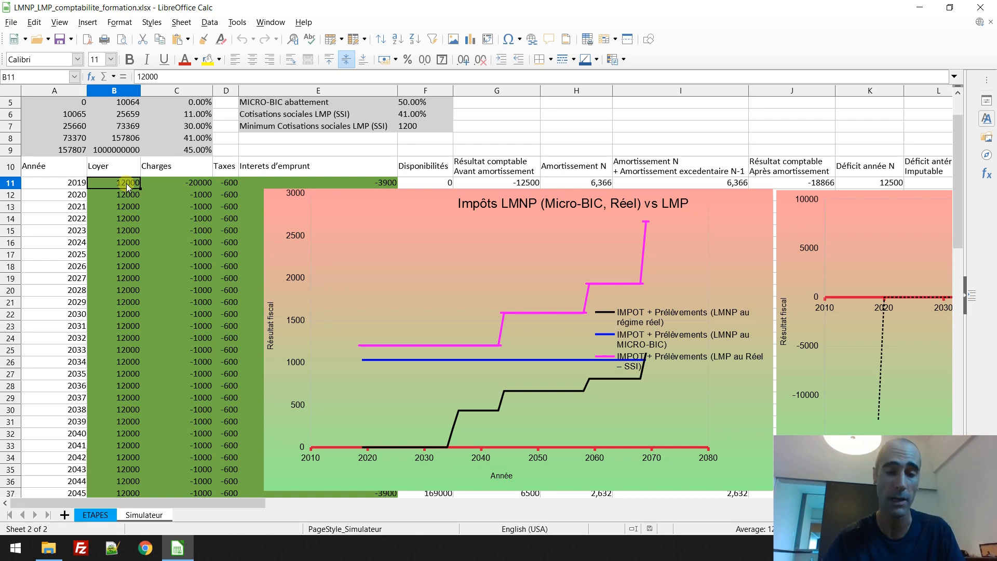
key("Up")
key("Up")
key("Up")
key("Up")
key("Up")
key("Up")
key("Up")
key("Up")
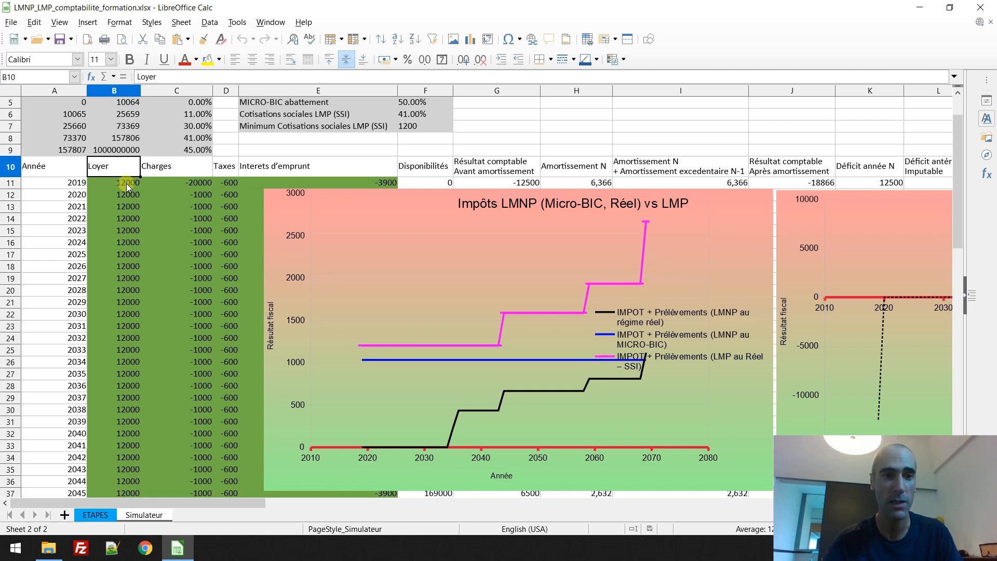
key("Down")
key("Down")
key("Down")
key("Down")
key("Down")
key("Down")
key("Down")
key("Down")
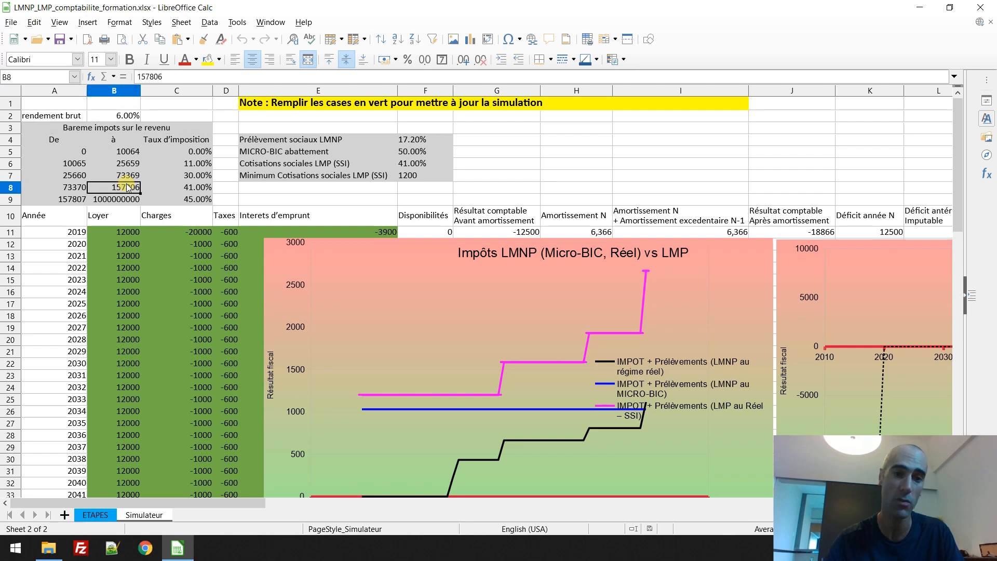
Step: Examine the 2019 row from Disponibilités to Déficit reportable N-1, together with the Résultat fiscal chart for the régime réel
key("Right")
key("Right")
key("Right")
key("Right")
key("Right")
key("Right")
key("Right")
key("Right")
key("Right")
key("Right")
key("Right")
key("Right")
key("Right")
key("Right")
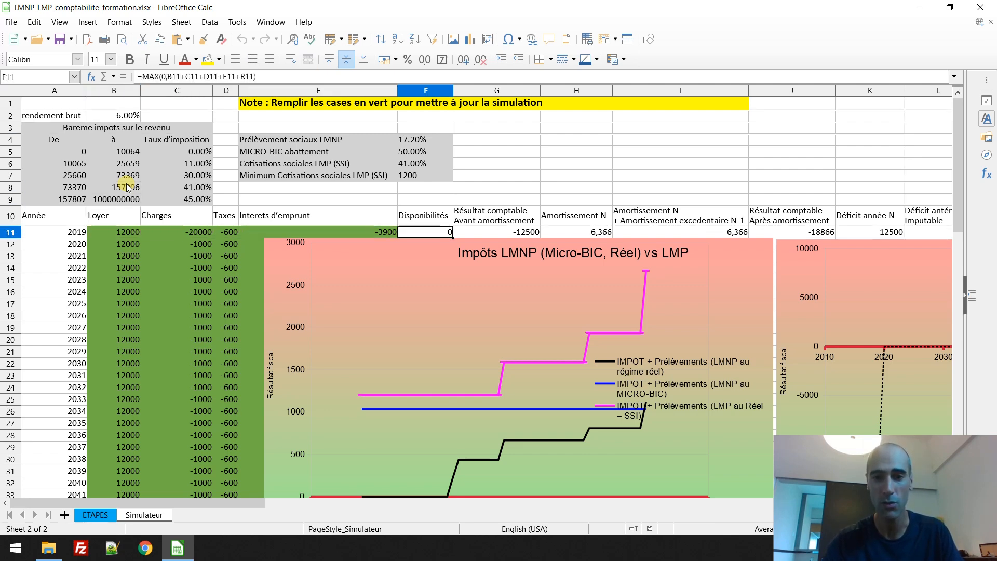
key("Right")
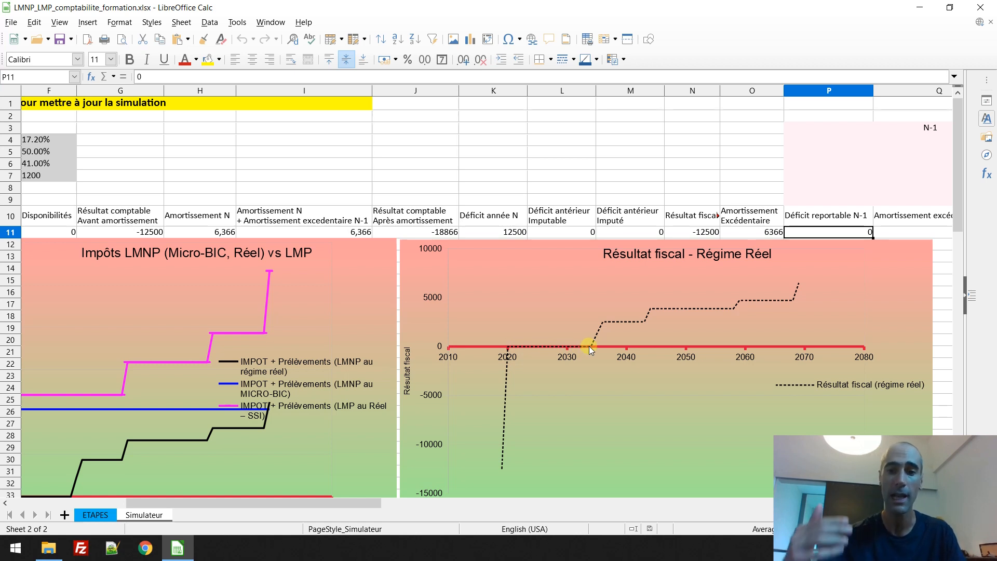
Step: Return to the Charges and Taxes columns and examine the yearly taxes down to row 36 beside the complete LMNP versus LMP chart
left_click(346, 224)
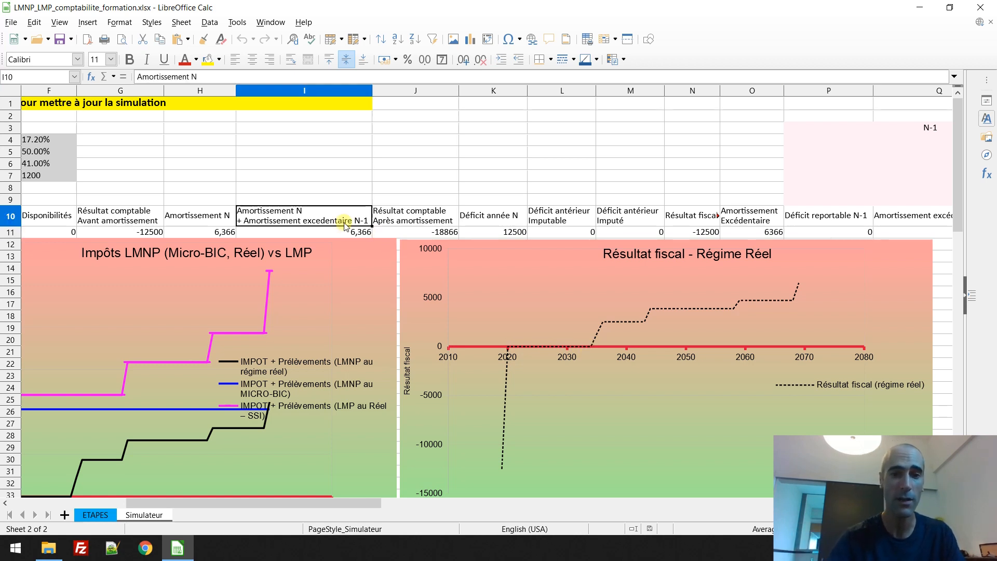
key("Left")
key("Left")
key("Left")
key("Left")
key("Left")
key("Left")
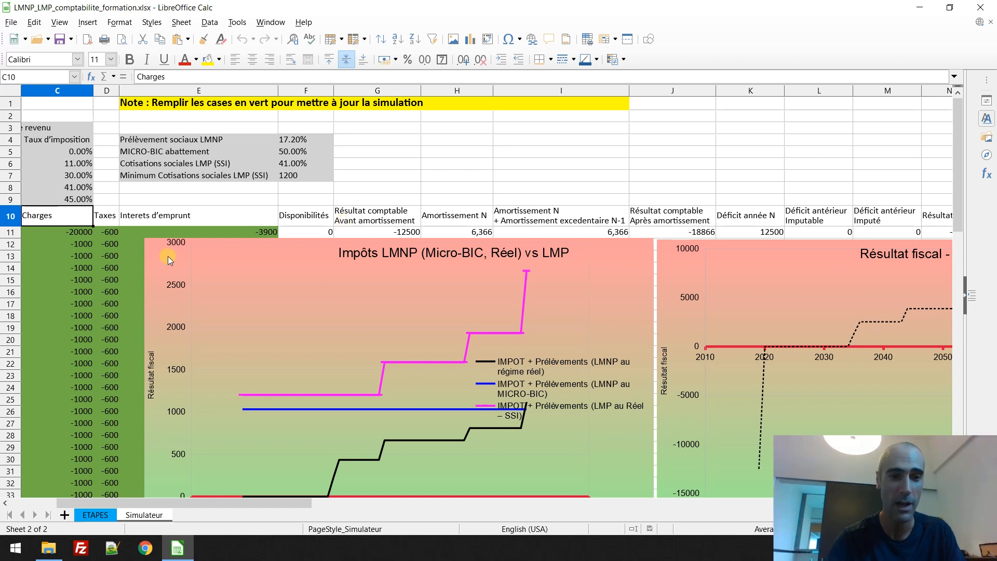
left_click(117, 239)
key("Down")
key("Down")
key("Down")
key("Down")
key("Down")
key("Down")
key("Down")
key("Down")
key("Down")
key("Down")
key("Down")
key("Down")
key("Down")
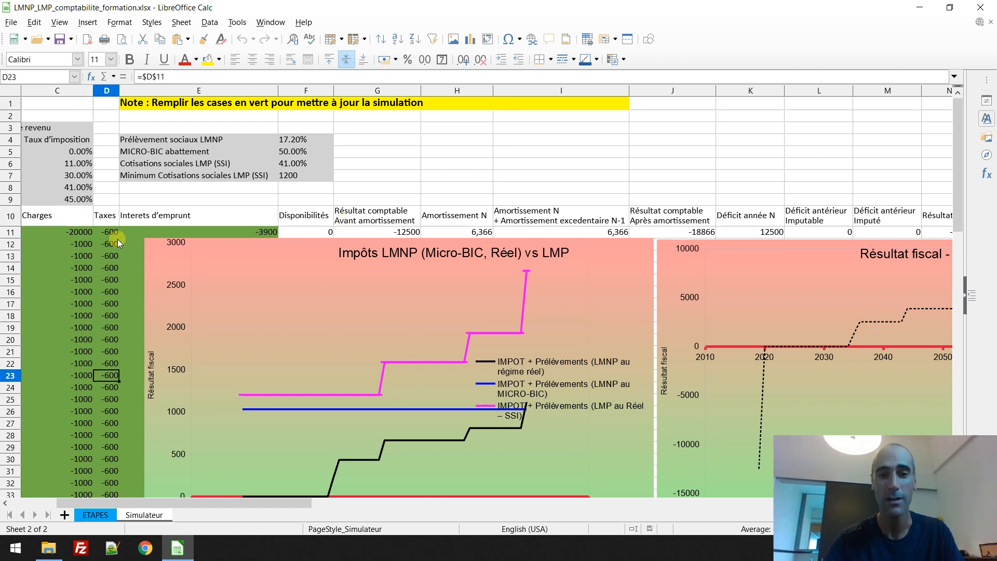
key("Down")
key("Down")
key("Down")
key("Down")
key("Down")
key("Down")
key("Down")
key("Down")
key("Down")
key("Down")
key("Down")
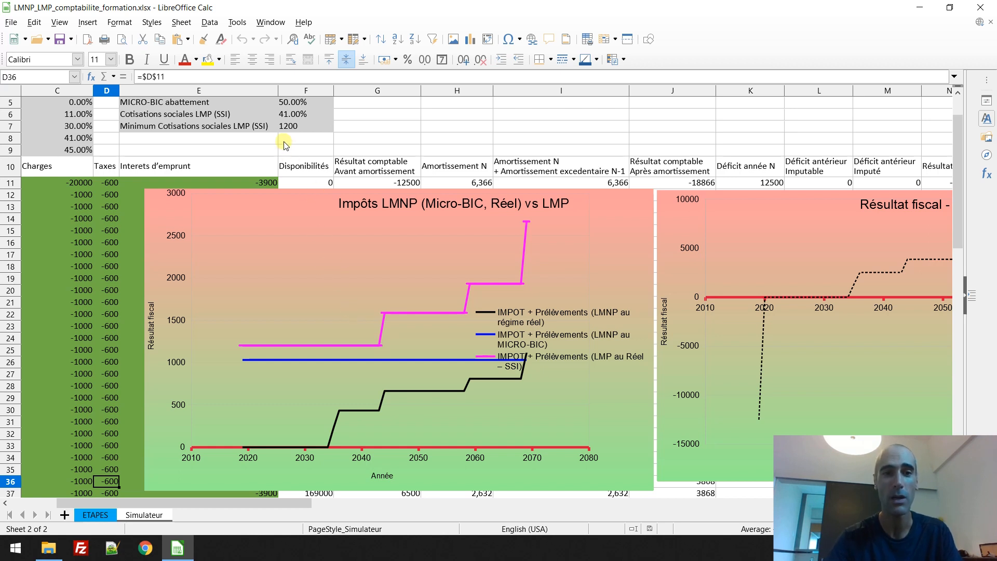
Step: Examine the social contribution rates, MICRO-BIC allowance and minimum LMP contribution, along with the income tax brackets
left_click(291, 130)
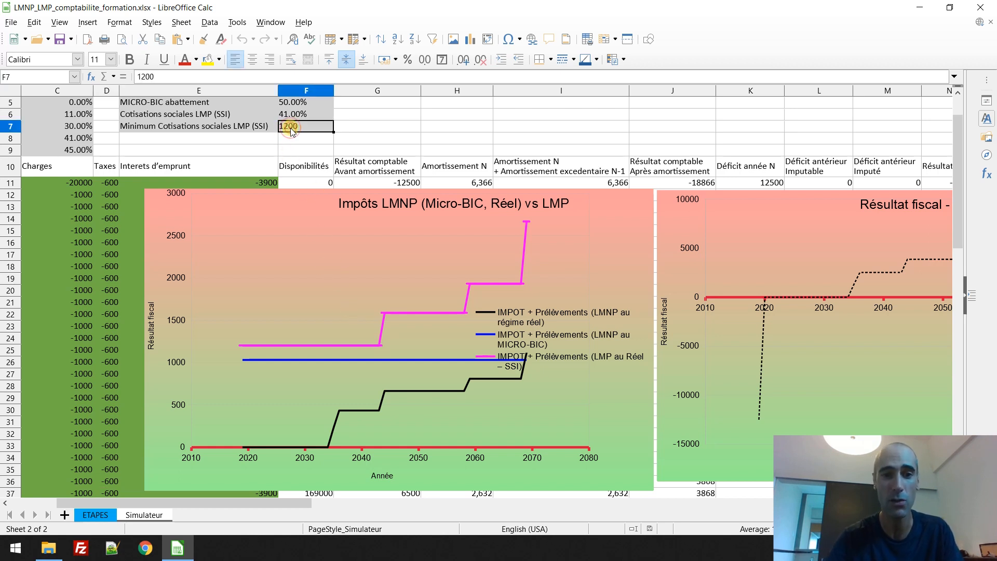
key("Up")
key("Up")
key("Up")
key("Up")
key("Down")
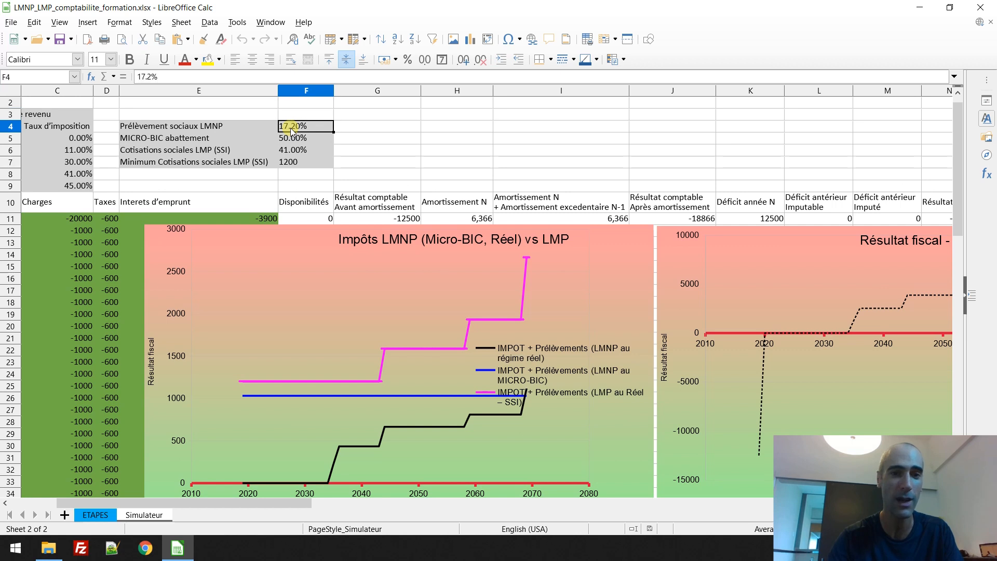
key("Left")
key("Left")
key("Left")
key("Left")
key("Left")
key("Down")
key("Down")
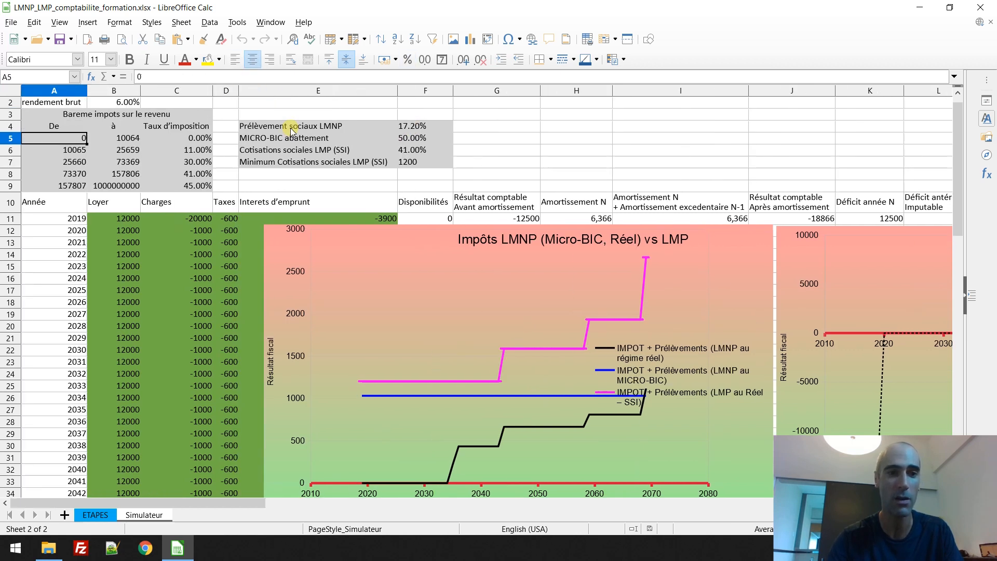
key("Up")
key("Right")
key("Right")
key("Right")
key("Right")
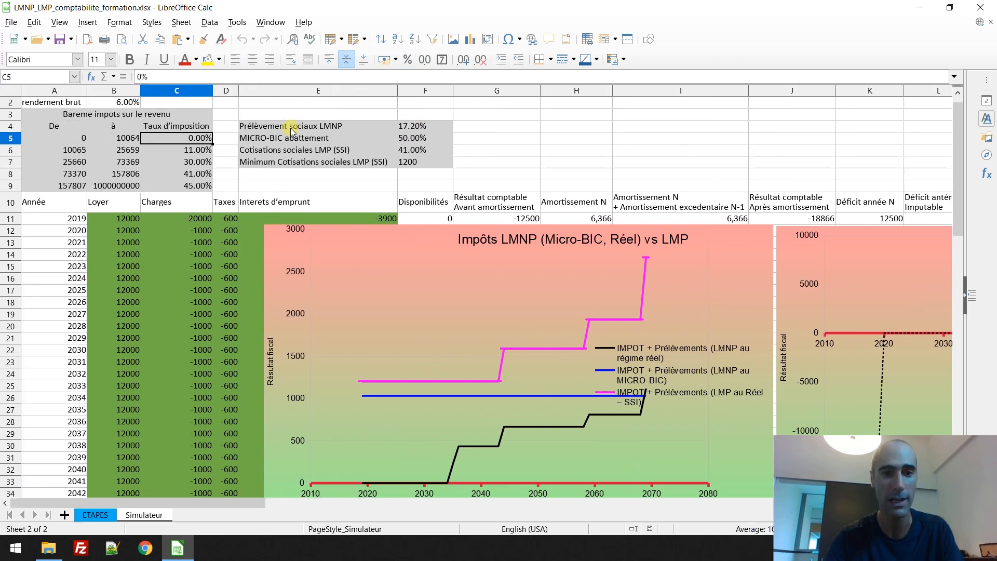
key("Right")
key("Down")
key("Down")
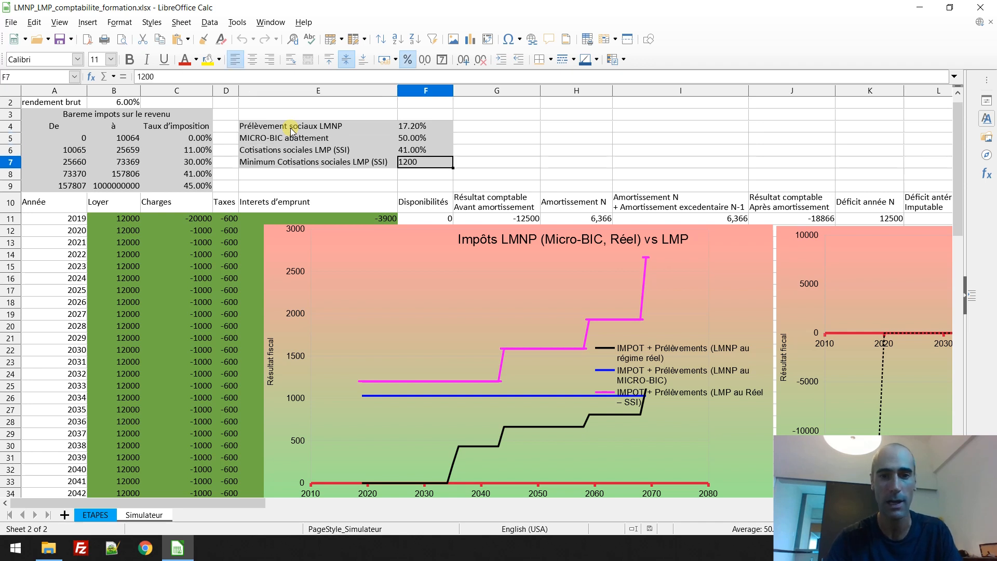
key("Up")
key("Up")
Step: Follow the Disponibilités column down to row 38 and examine the complete chart of LMNP and LMP taxes by year
key("Down")
key("Down")
key("Down")
key("Down")
key("Down")
key("Down")
key("Down")
key("Down")
key("Down")
key("Down")
key("Down")
key("Down")
key("Down")
key("Down")
key("Down")
key("Down")
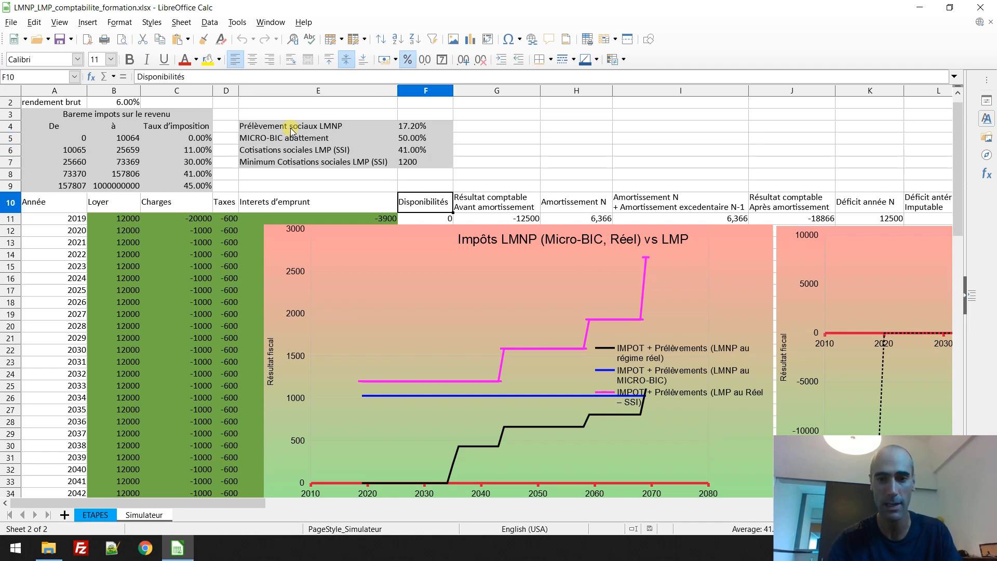
key("Down")
key("Down")
key("Down")
key("Down")
key("Down")
key("Down")
key("Down")
key("Down")
key("Down")
key("Down")
key("Down")
key("Down")
key("Down")
key("Down")
key("Down")
key("Down")
key("Down")
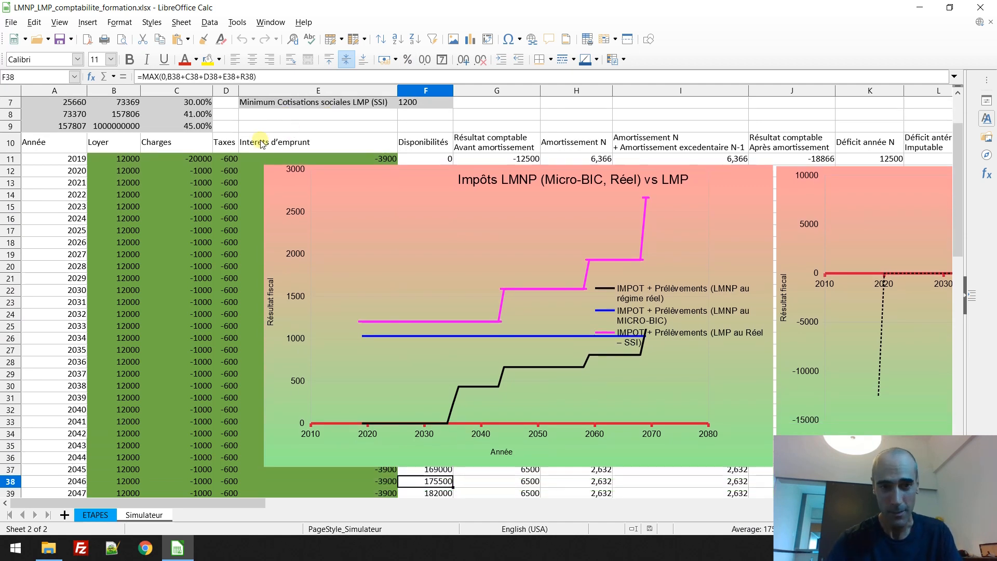
Step: Set the 2019 rent in the Loyer column to 15000 to update the simulation
left_click(130, 159)
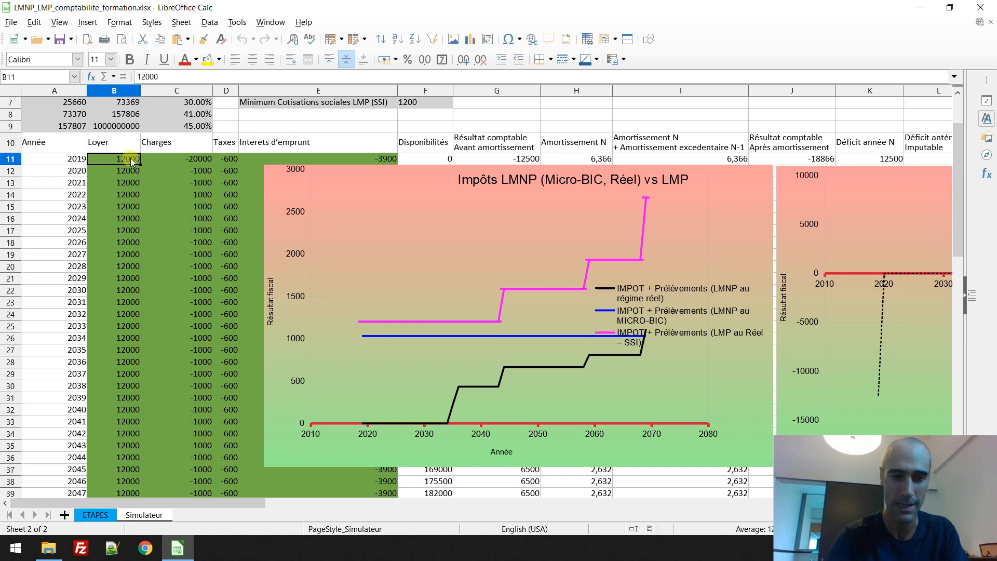
type("15000")
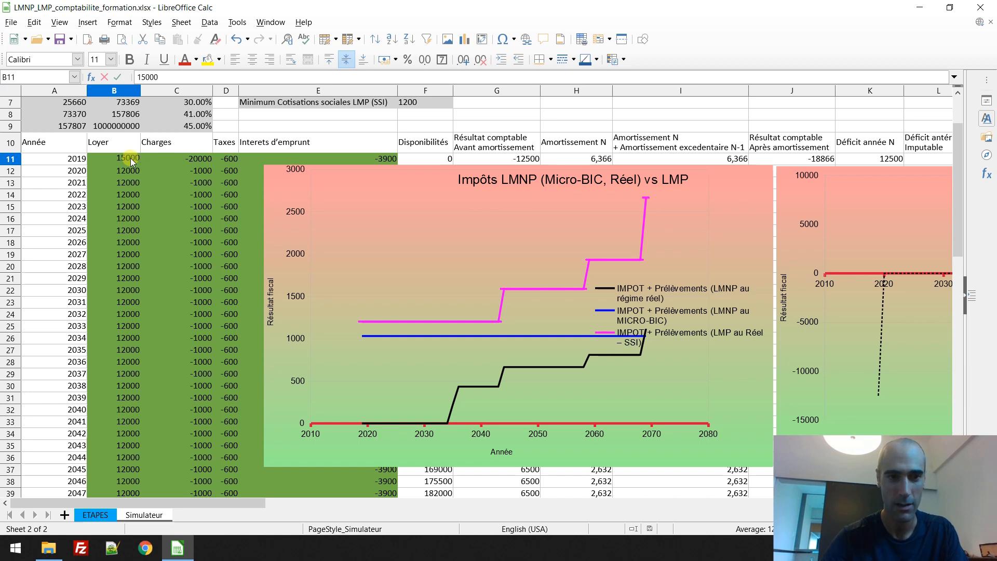
key("Return")
Step: Raise the 2019 rent in the Loyer column to 18000 and compare the tax curves
left_click(120, 156)
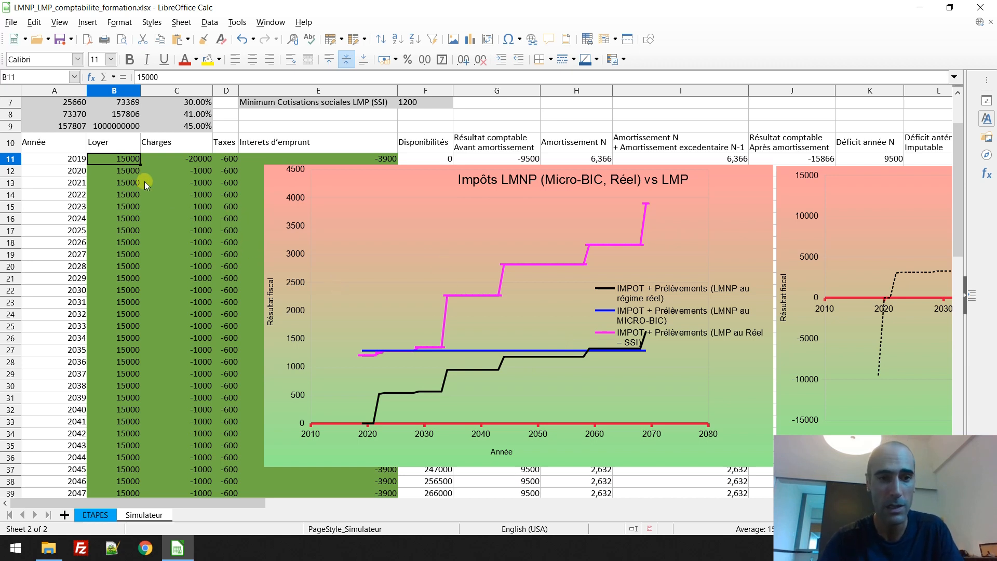
type("18000")
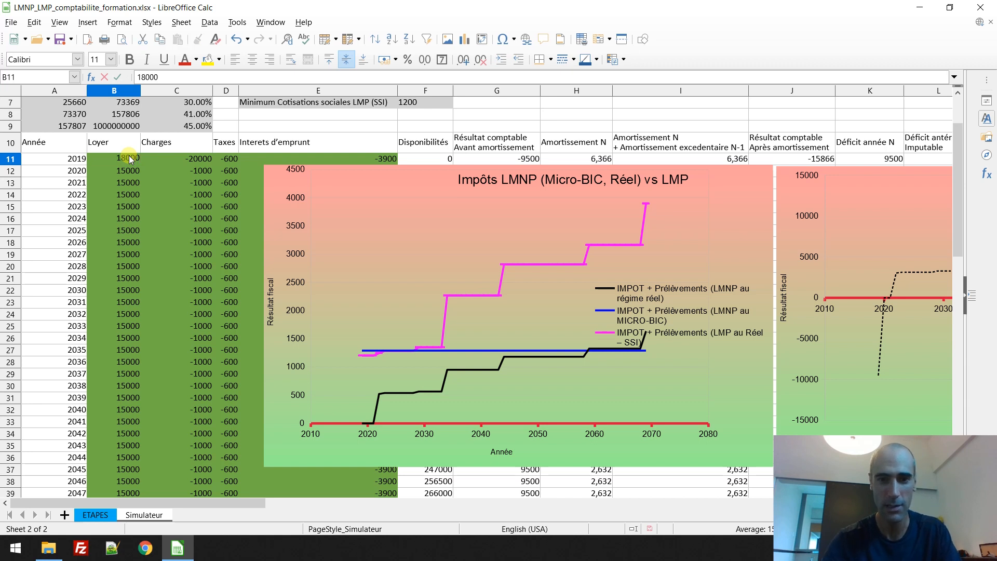
key("Return")
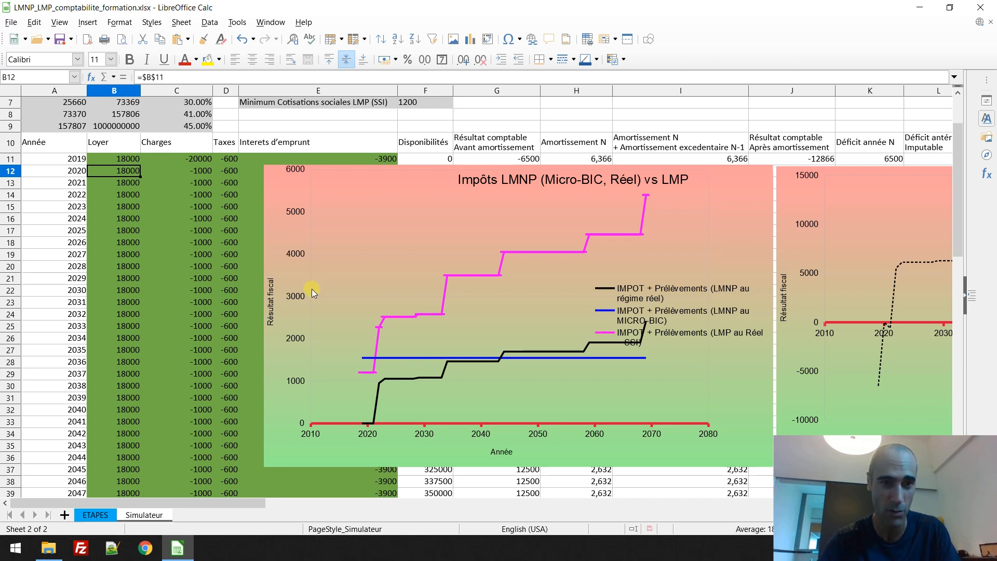
Step: Raise the 2019 rent in the Loyer column to 20000 and compare the tax curves
left_click(116, 158)
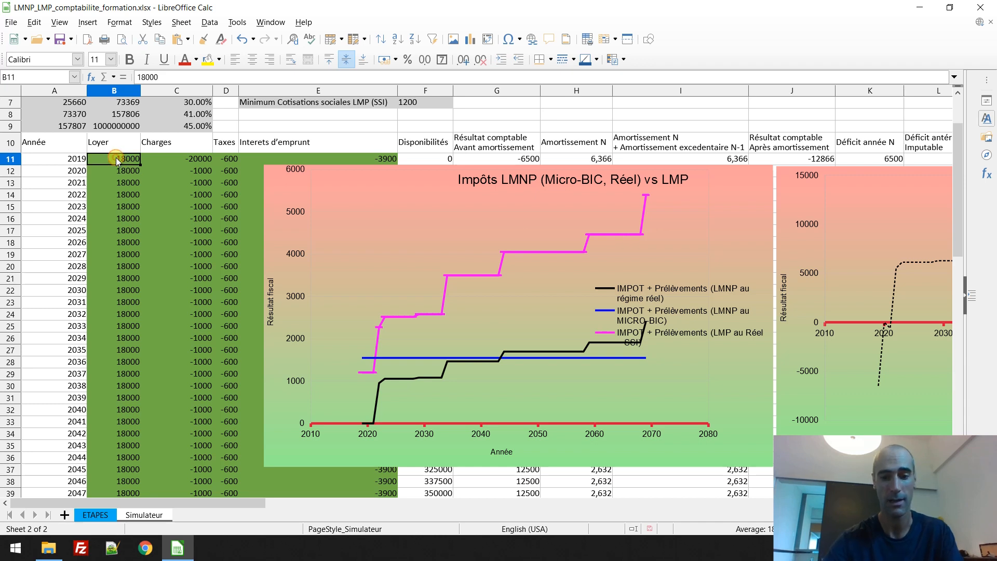
type("20000")
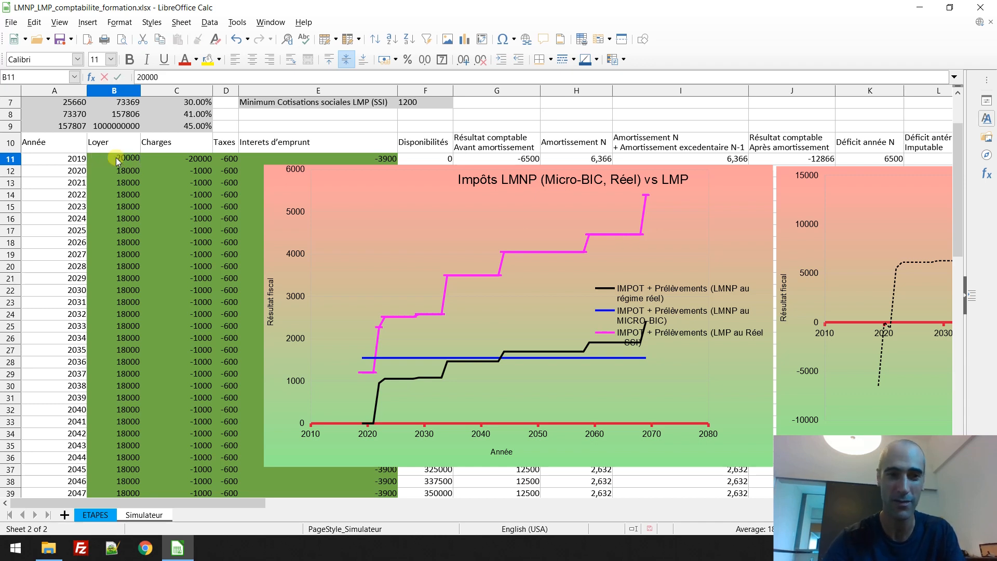
key("Return")
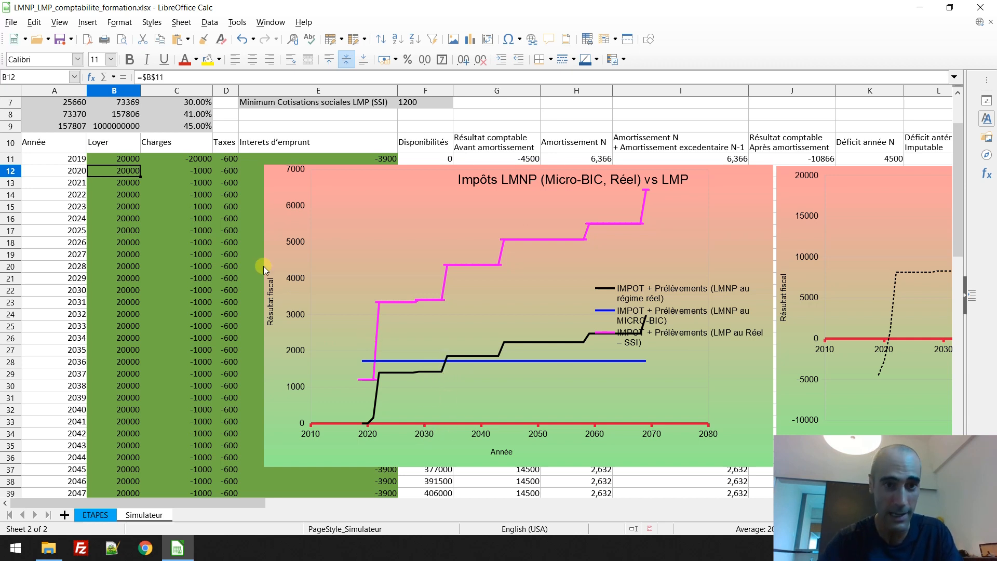
Step: Set the 2019 charges to -1000 on the Simulateur sheet
left_click(196, 159)
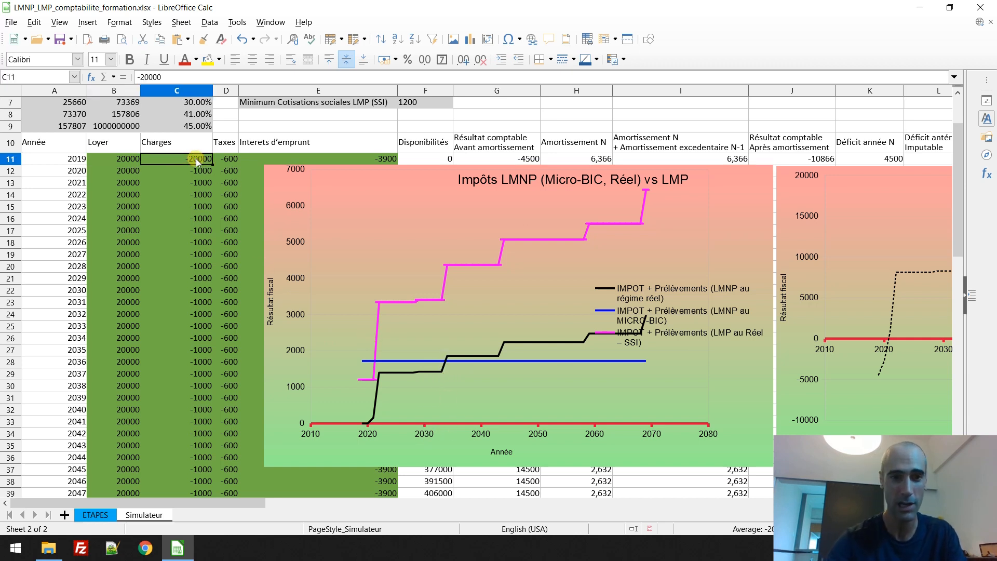
type("-1000")
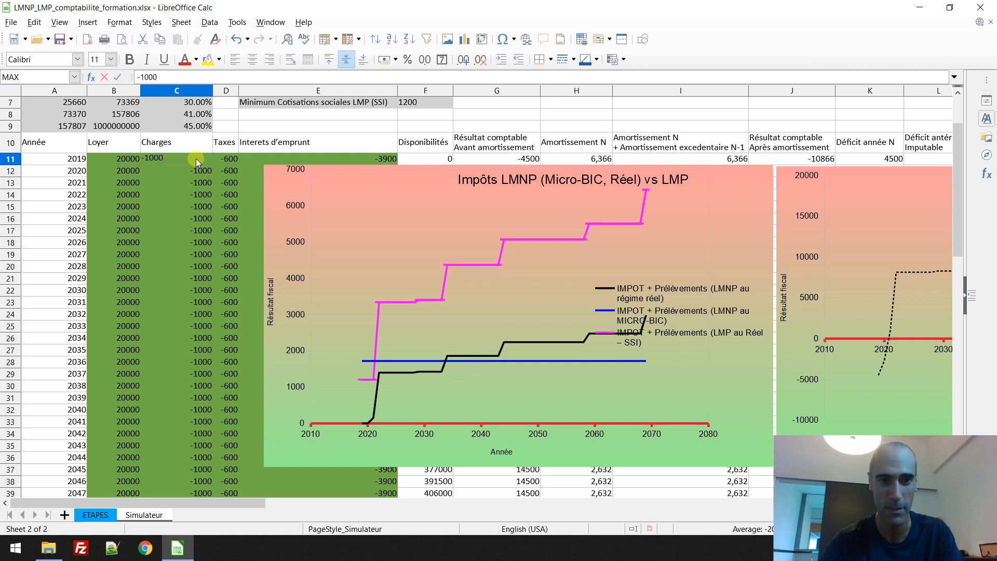
key("Return")
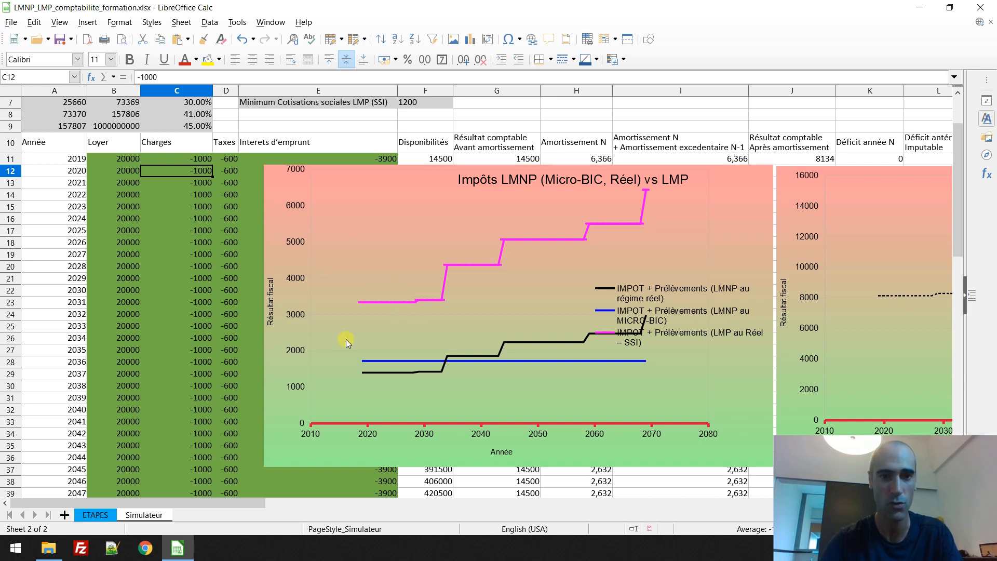
Step: Try a 2019 loan interest of 0 in the Interets d'emprunt column, and restore it to -3900
left_click(372, 159)
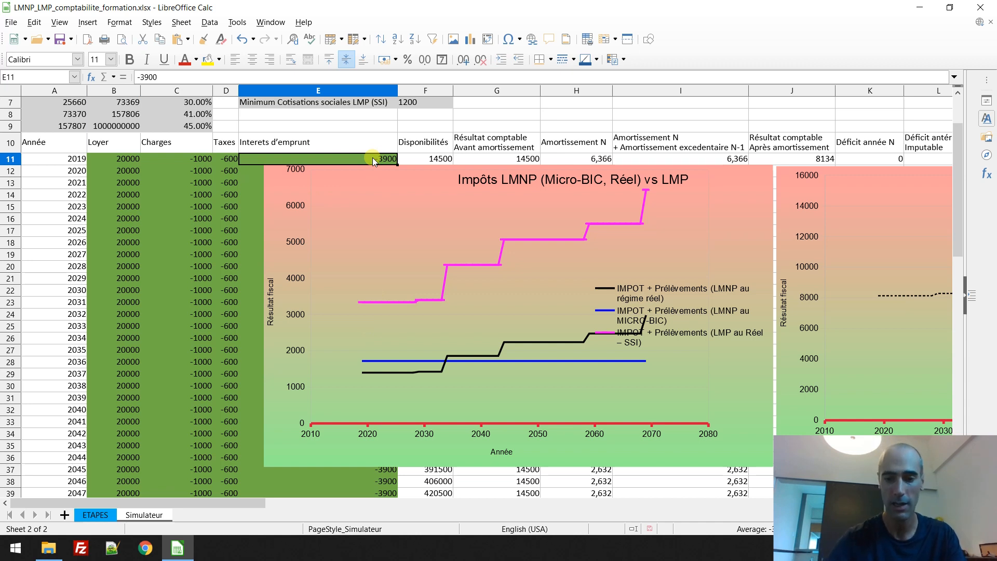
type("0")
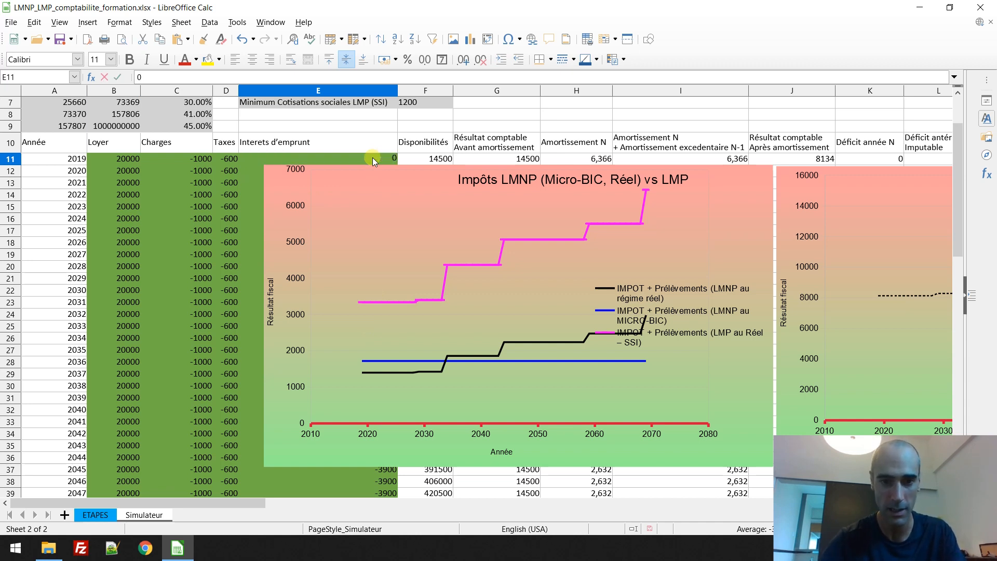
key("Return")
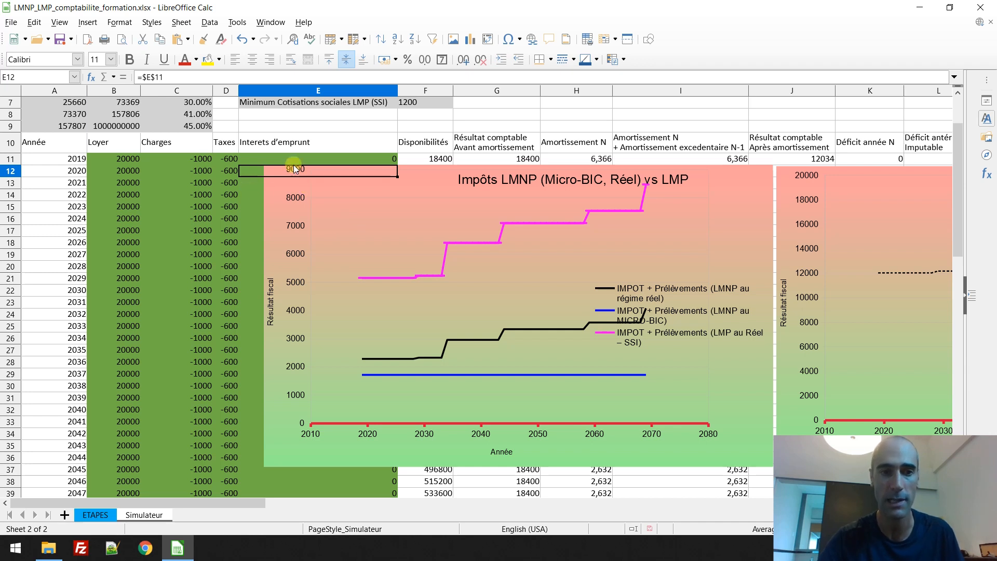
left_click(350, 156)
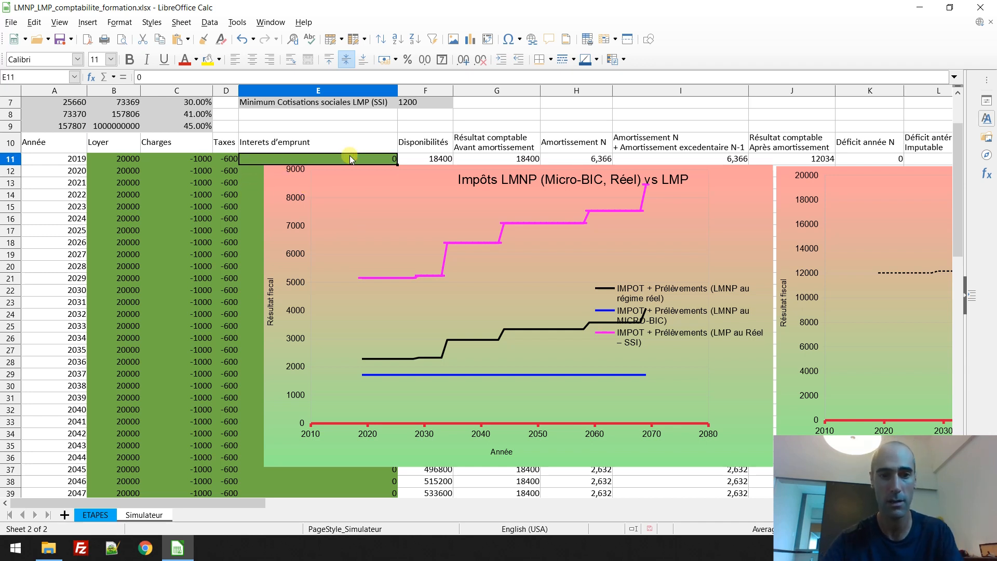
type("-3900")
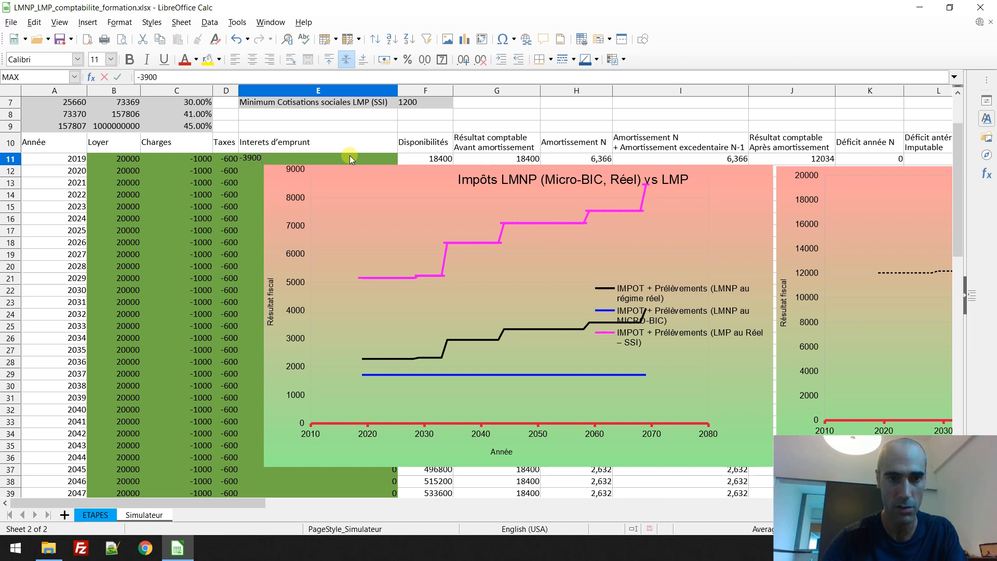
key("Return")
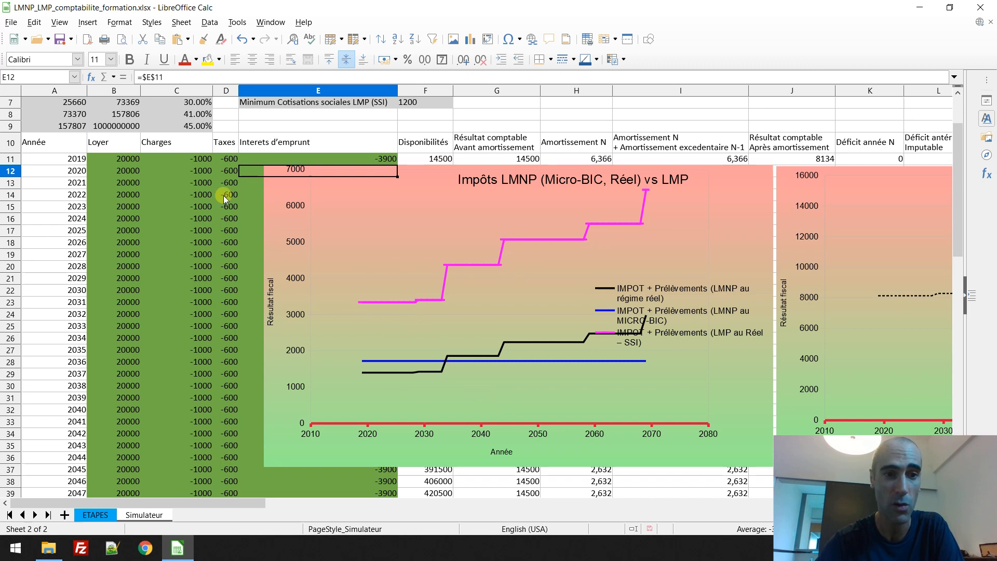
Step: Check the gross yield (rendement brut) at the top of the sheet against the 2019 rent
left_click(137, 157)
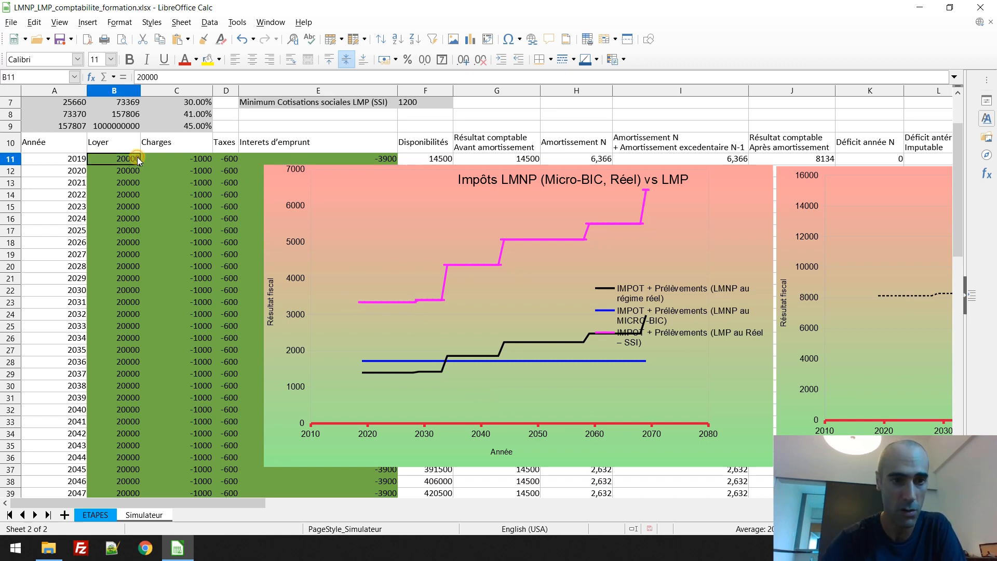
key("Up")
scroll(137, 157, "up", 2)
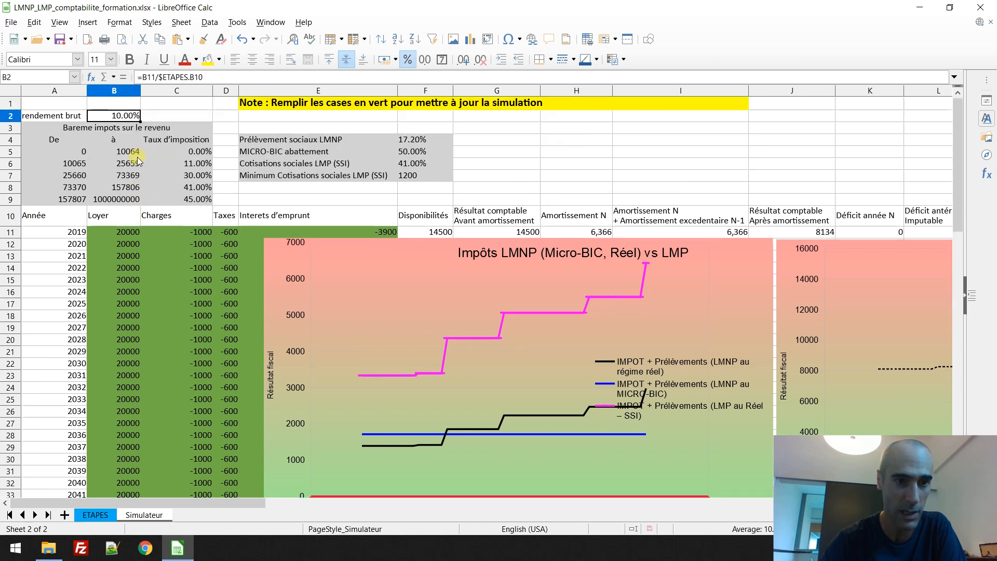
key("Down")
key("Down")
key("Down")
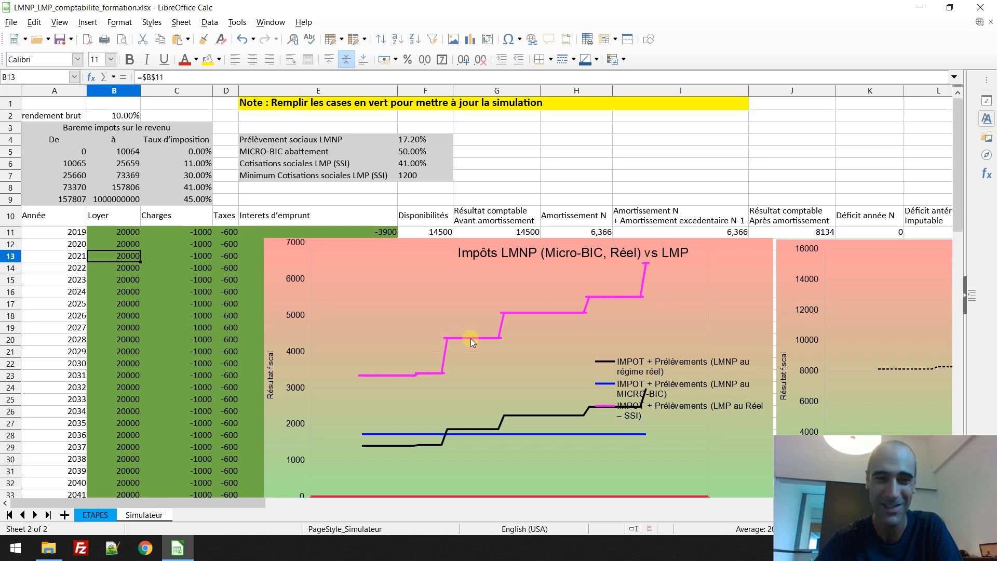
Step: Try a 2019 rent of 30000 in the Loyer column to compare the tax curves
left_click(126, 232)
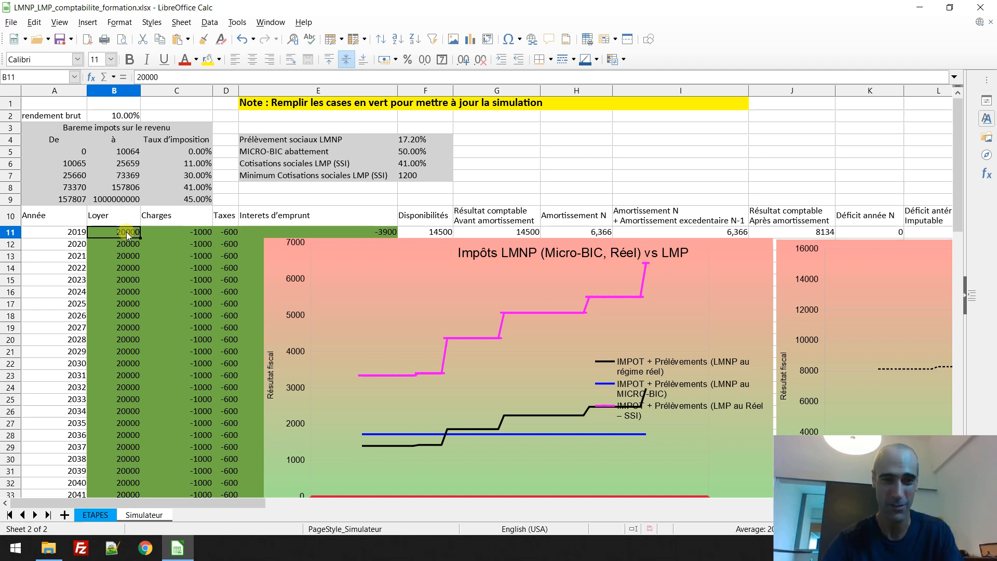
type("30000")
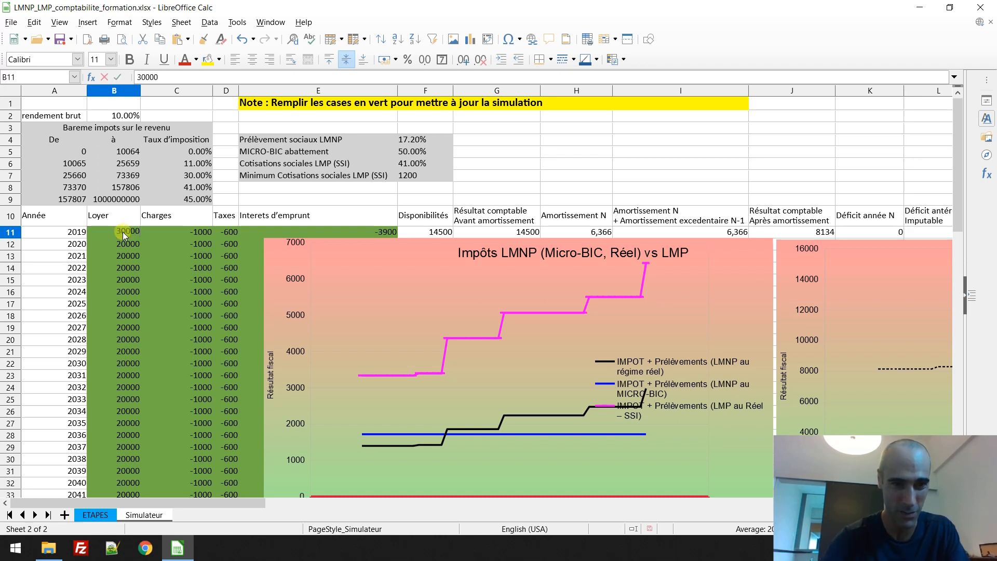
key("Return")
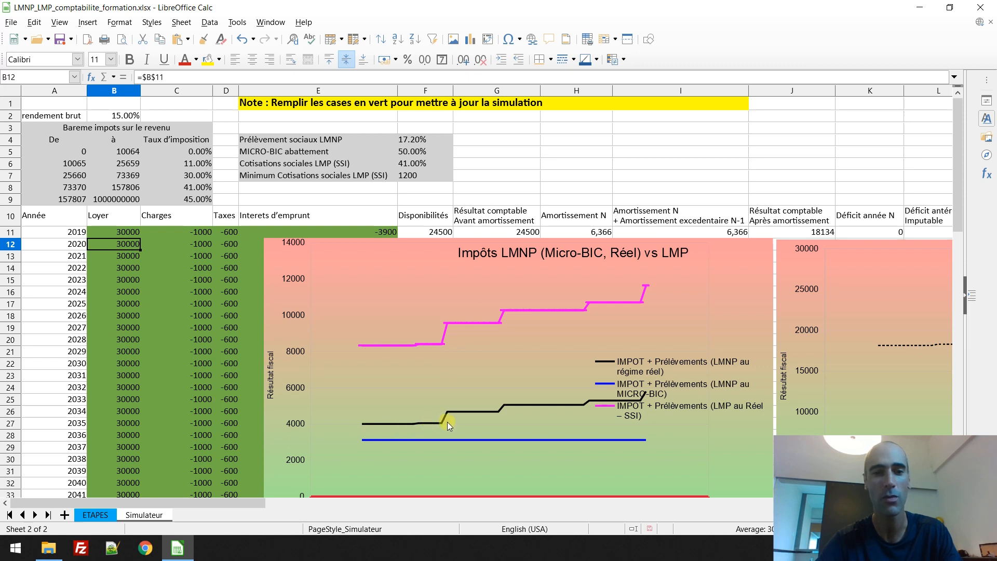
Step: Set the 2019 rent in the Loyer column to 15000
left_click(118, 230)
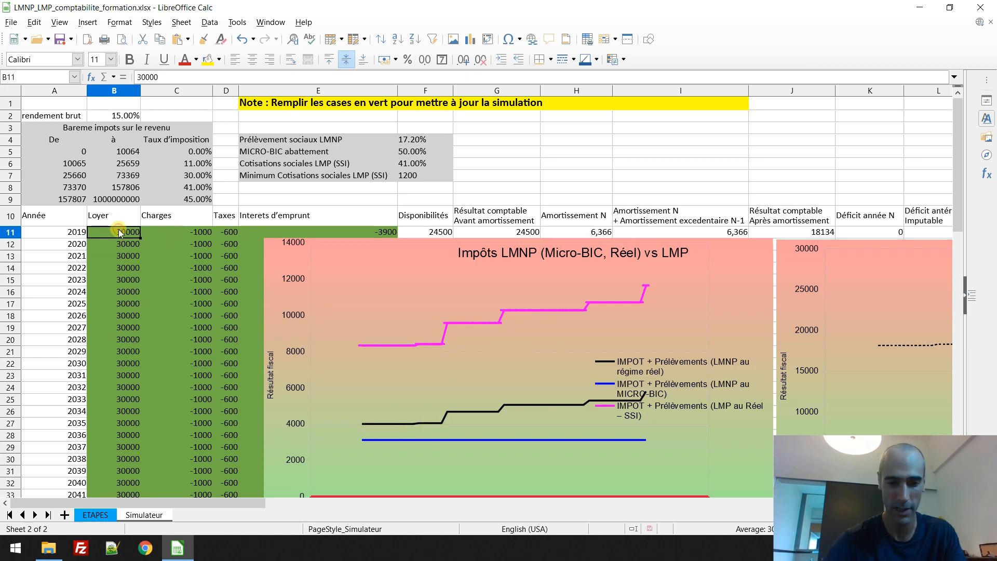
type("15000")
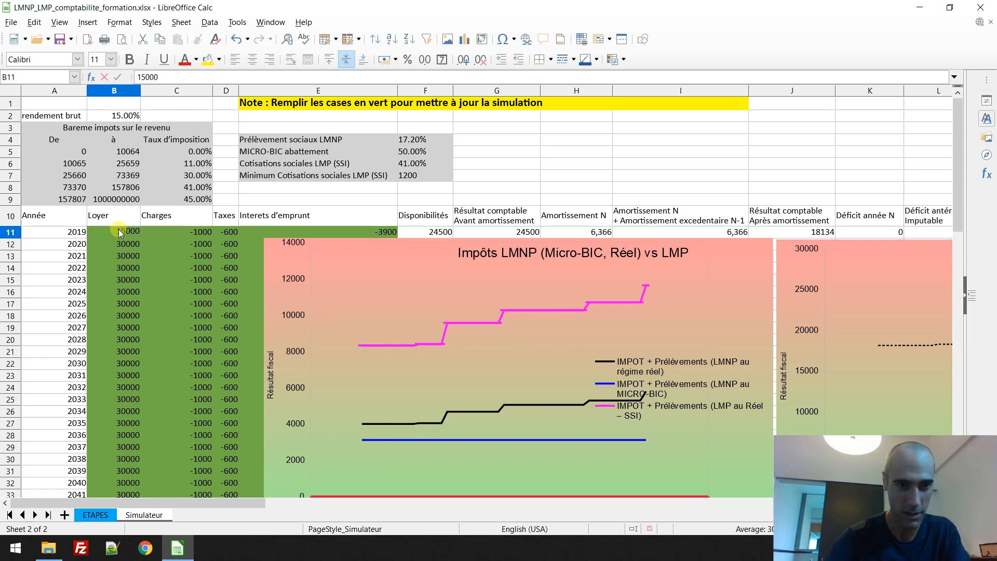
key("Return")
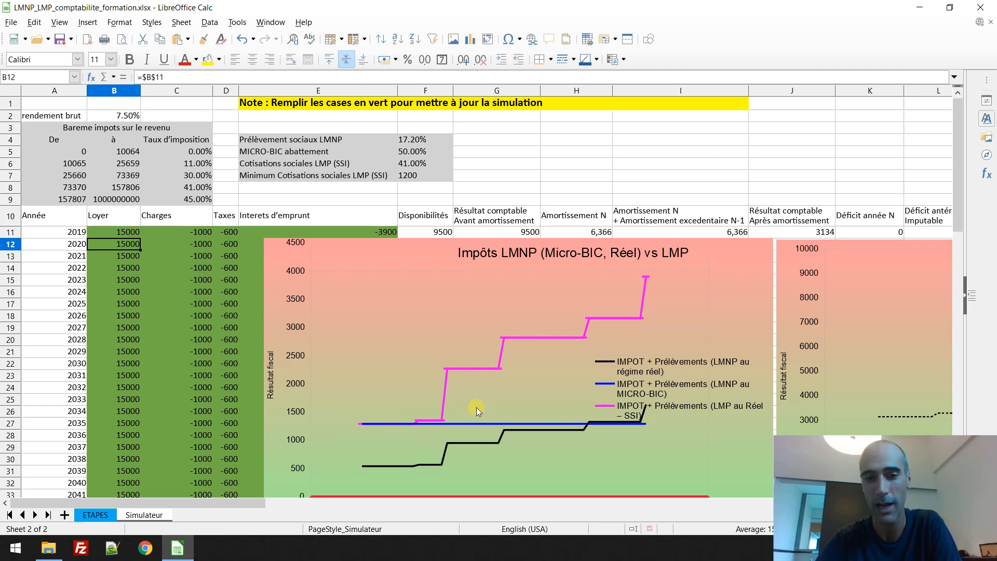
Step: Set the 2019 pre-tax salary in the green Salaire avant impot cell to 40000
left_click(615, 219)
key("Right")
key("Right")
key("Right")
key("Right")
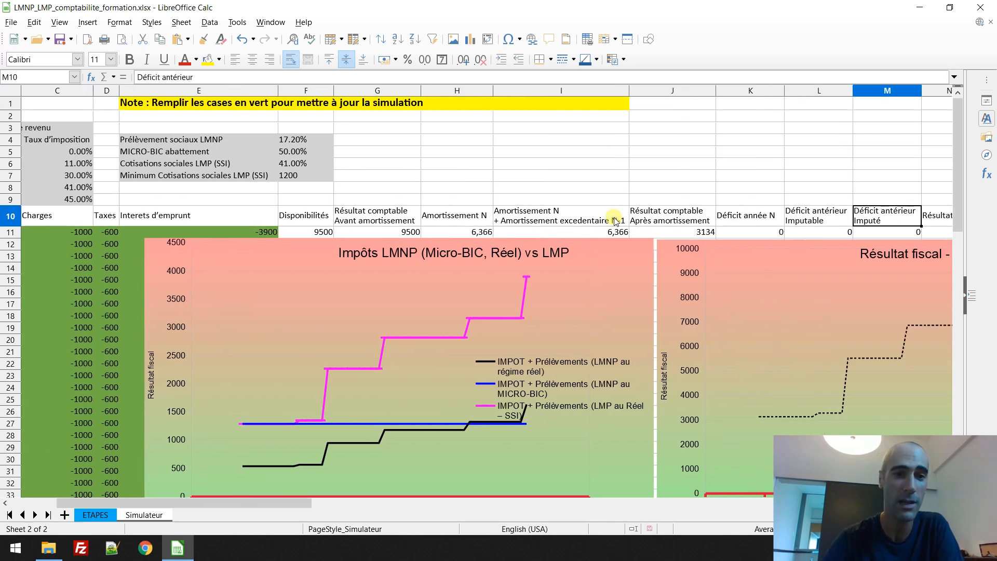
key("Right")
key("Right")
key("Right")
key("Right")
key("Right")
key("Right")
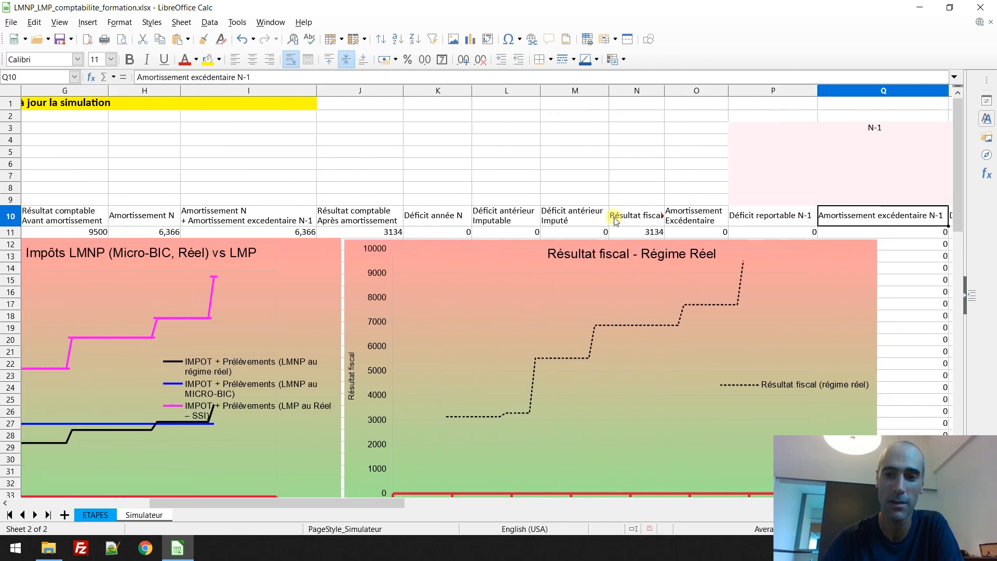
key("Right")
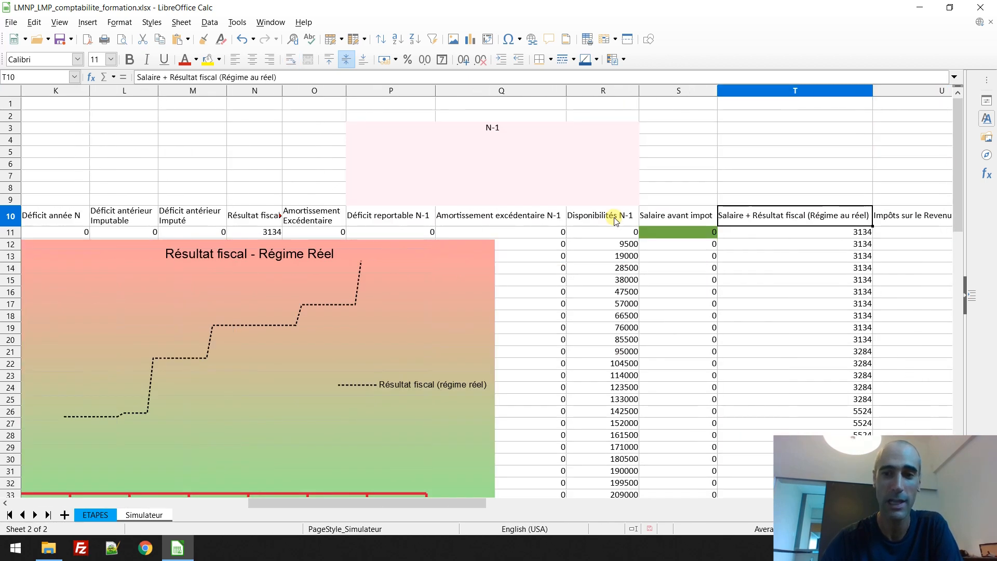
key("Down")
key("Left")
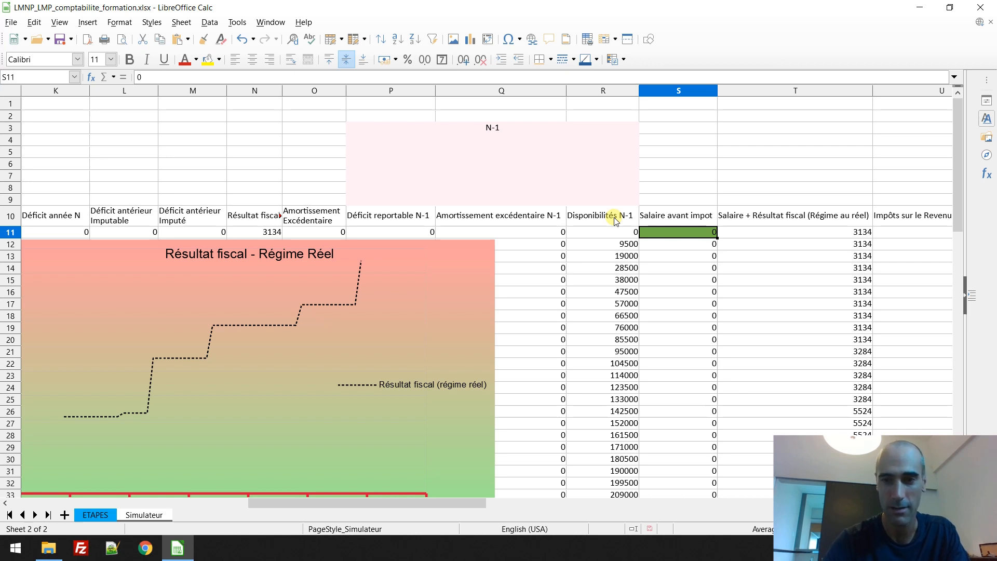
type("40000")
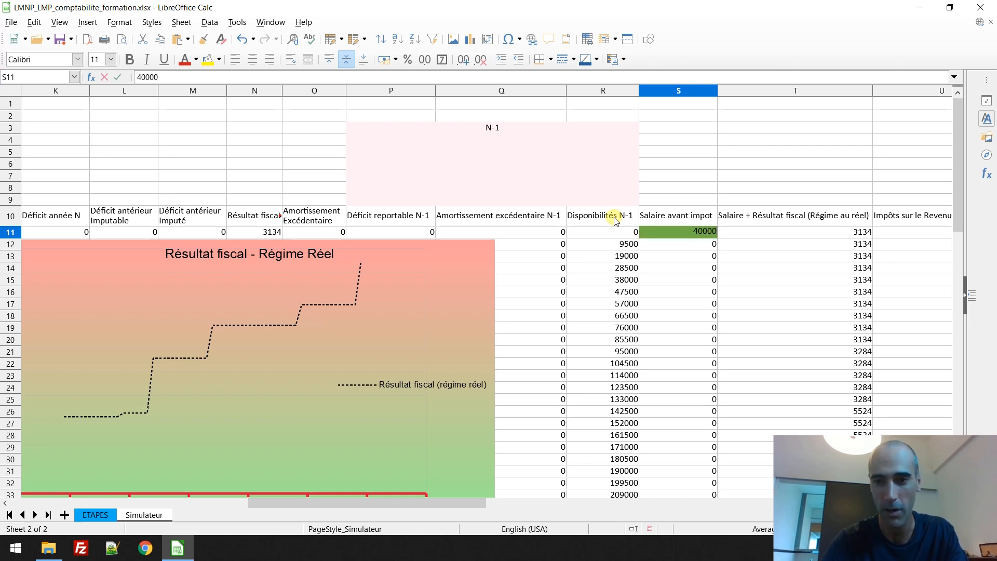
key("Return")
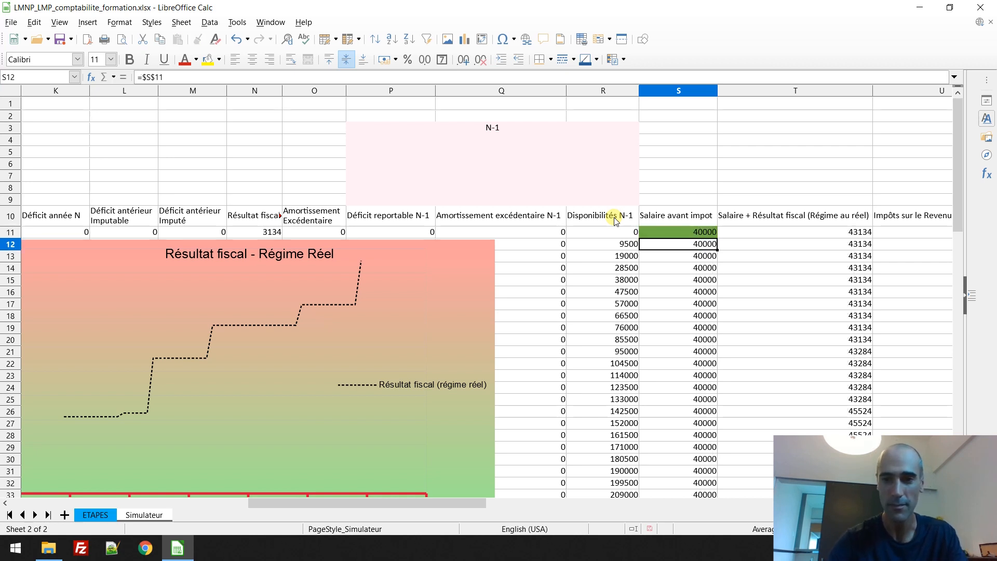
Step: Compare the three regimes' curves across the years in the Impôts LMNP vs LMP chart for the 40000 salary
left_click(290, 224)
key("Left")
key("Left")
key("Left")
key("Left")
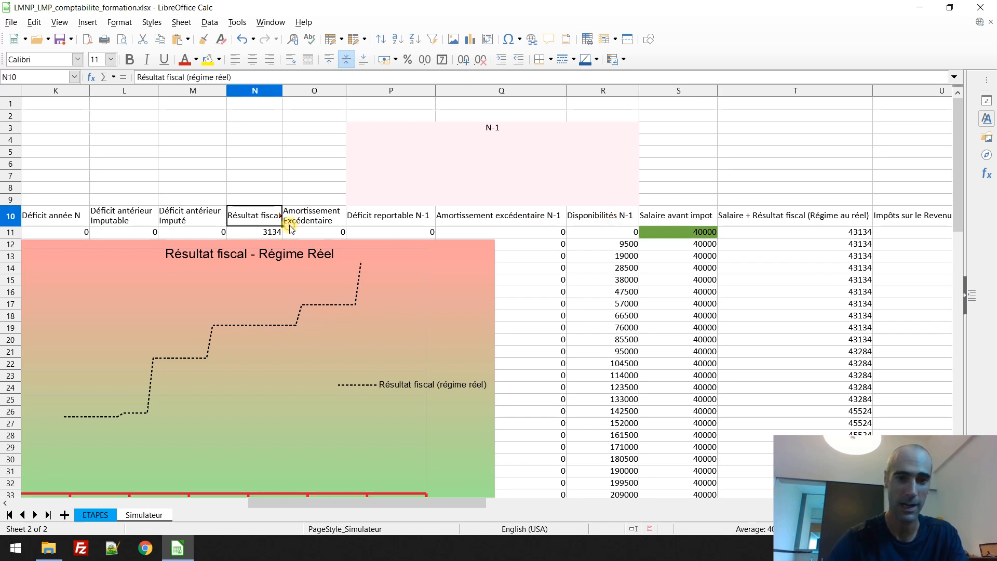
scroll(291, 229, "left", 3)
key("Left")
key("Left")
key("Left")
key("Left")
key("Left")
key("Left")
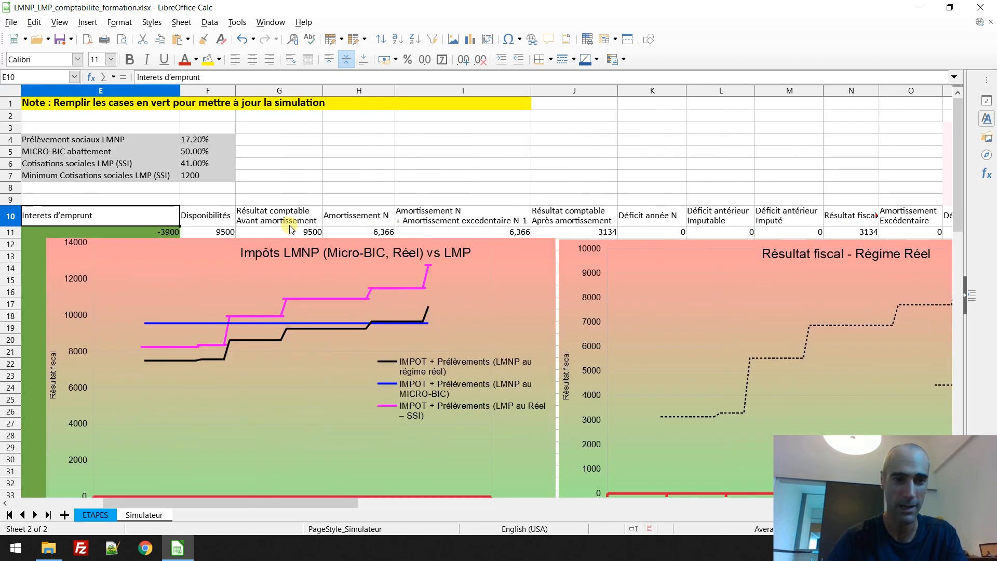
key("Left")
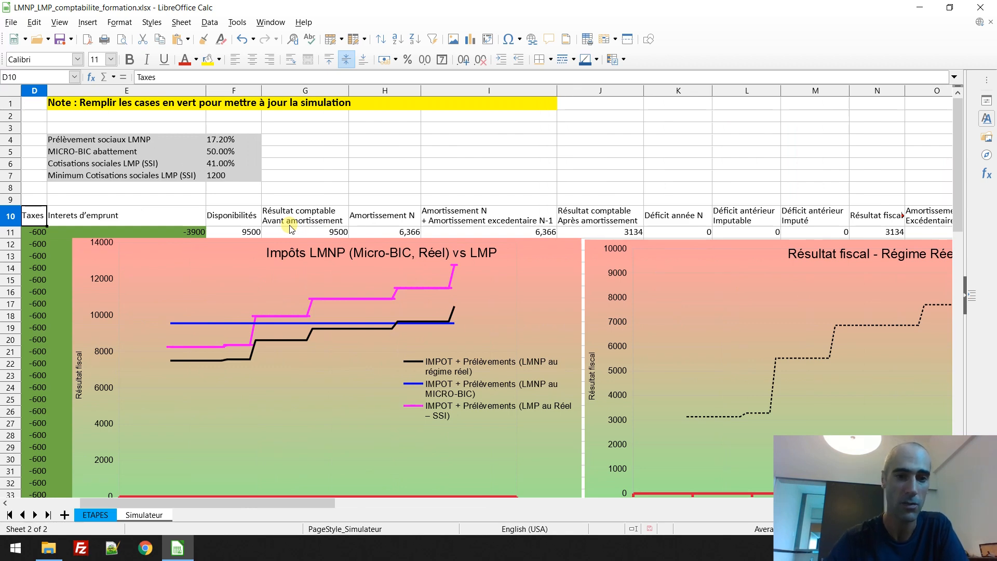
key("Left")
key("Left")
key("Left")
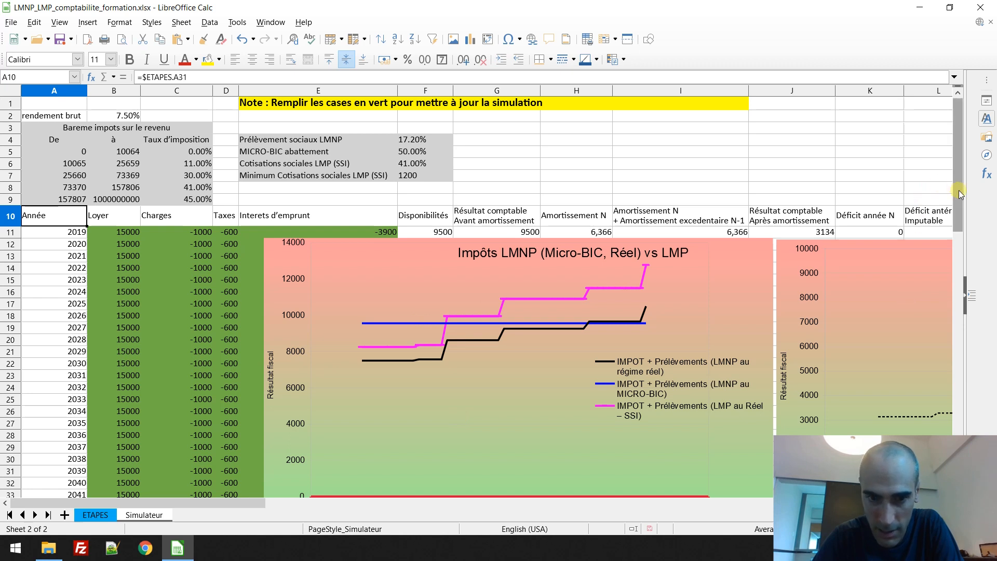
left_click_drag(958, 190, 958, 208)
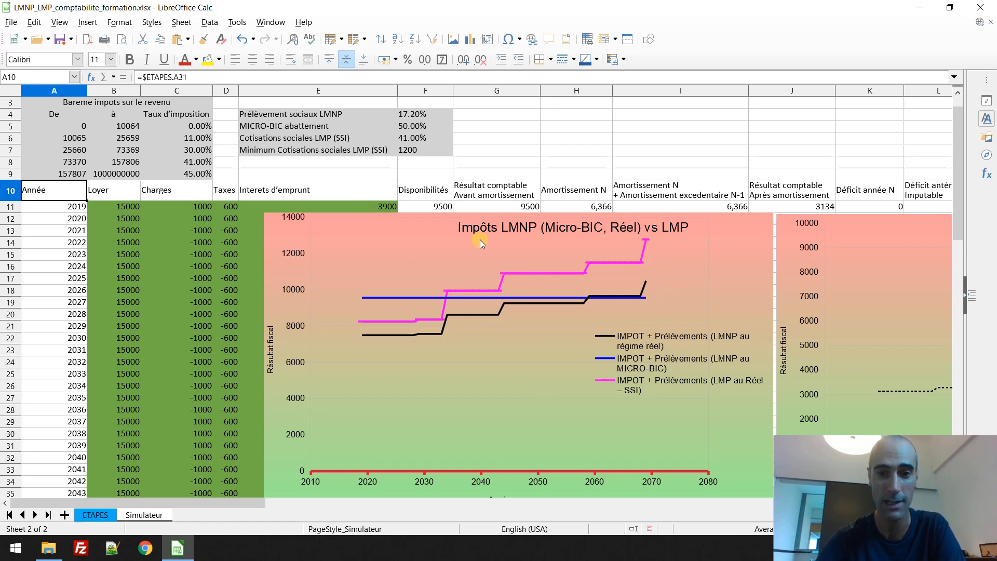
key("Right")
key("Right")
key("Right")
key("Right")
key("Right")
key("Right")
key("Right")
key("Right")
key("Right")
key("Right")
key("Right")
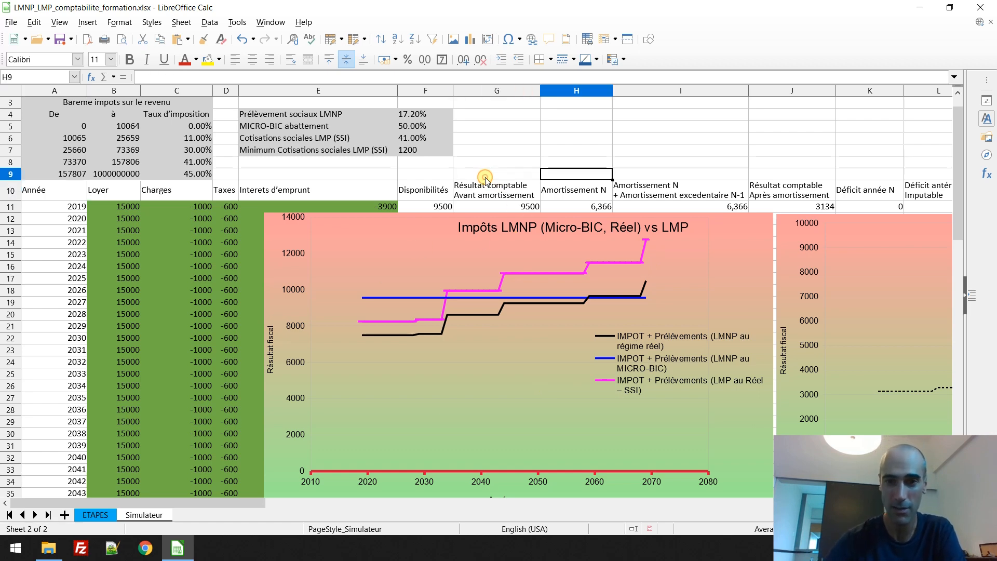
key("Left")
key("Left")
key("Left")
key("Left")
key("Left")
key("Left")
key("Left")
key("Left")
key("Left")
key("Left")
key("Left")
key("Left")
key("Left")
key("Left")
key("Left")
key("Left")
key("Left")
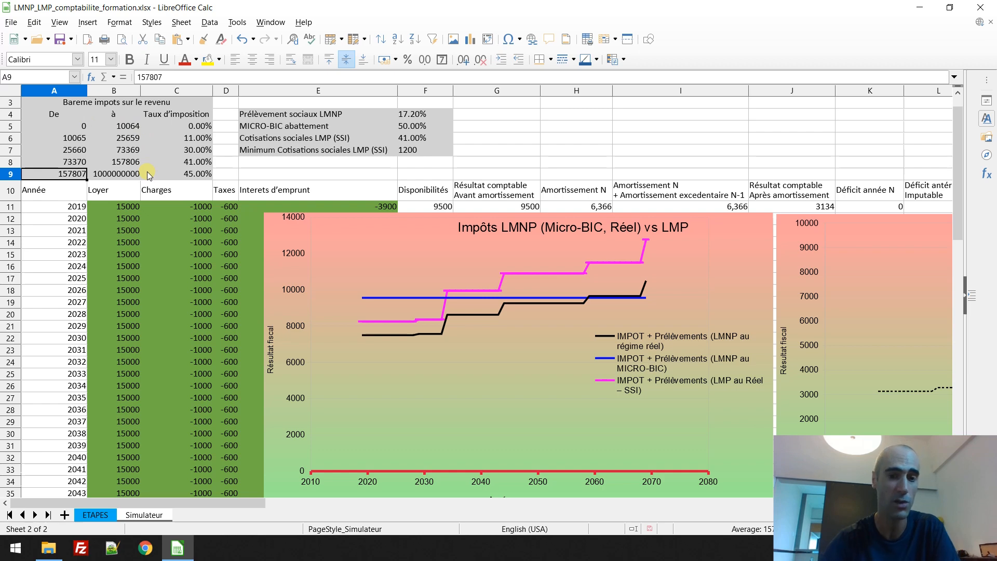
Step: Raise the 2019 pre-tax salary in the Salaire avant impot column to 100000
left_click(258, 174)
key("Right")
key("Right")
key("Right")
key("Right")
key("Right")
key("Right")
key("Right")
key("Right")
key("Right")
key("Right")
key("Right")
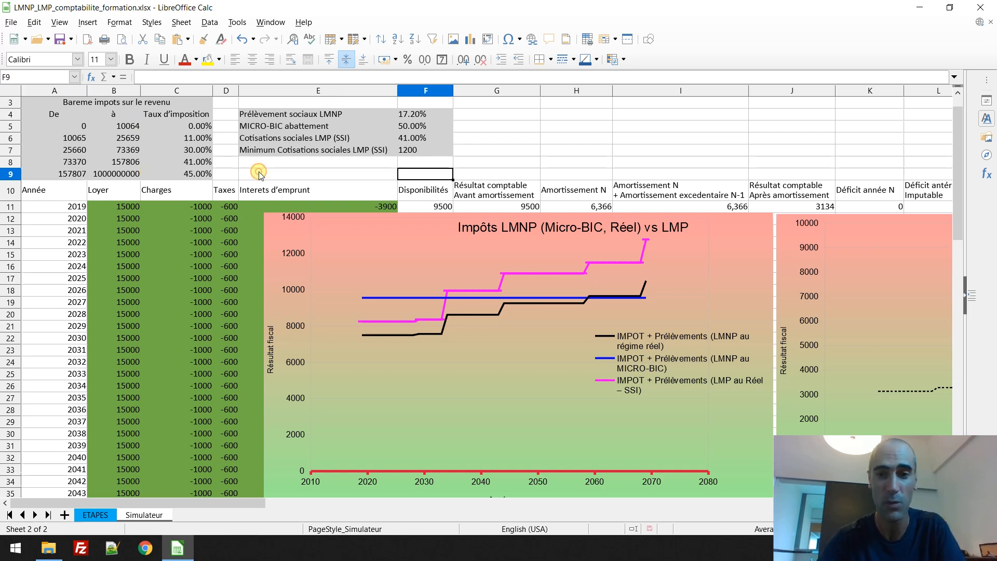
key("Right")
key("Right")
key("Right")
key("Right")
key("Down")
key("Down")
key("Left")
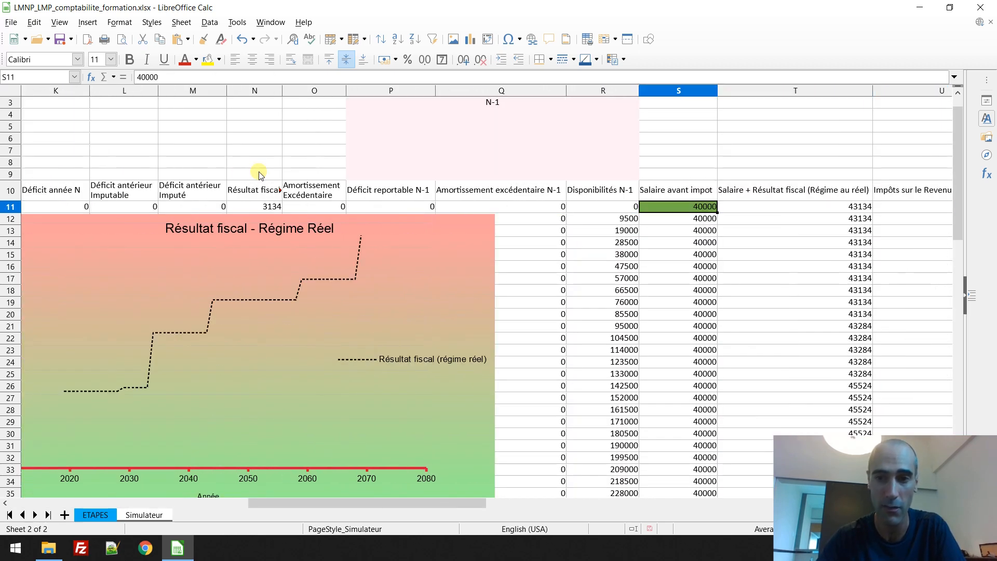
type("100000")
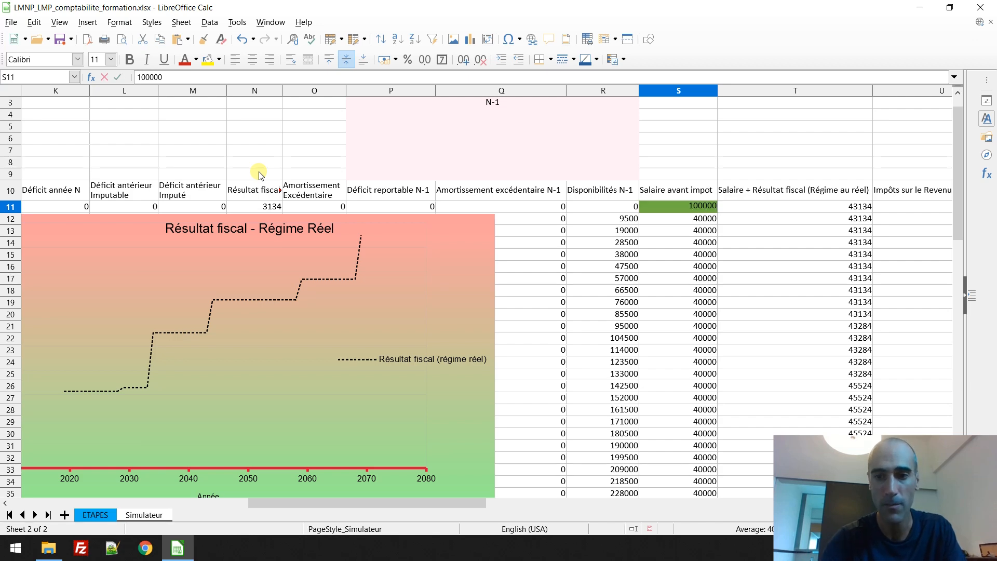
key("Return")
Step: Examine how the 100000 salary affects the curves in the Impôts LMNP vs LMP chart
key("Left")
key("Left")
key("Left")
key("Left")
key("Left")
key("Left")
key("Left")
key("Left")
key("Left")
key("Left")
key("Left")
key("Left")
key("Left")
key("Left")
key("Left")
key("Left")
key("Left")
key("Left")
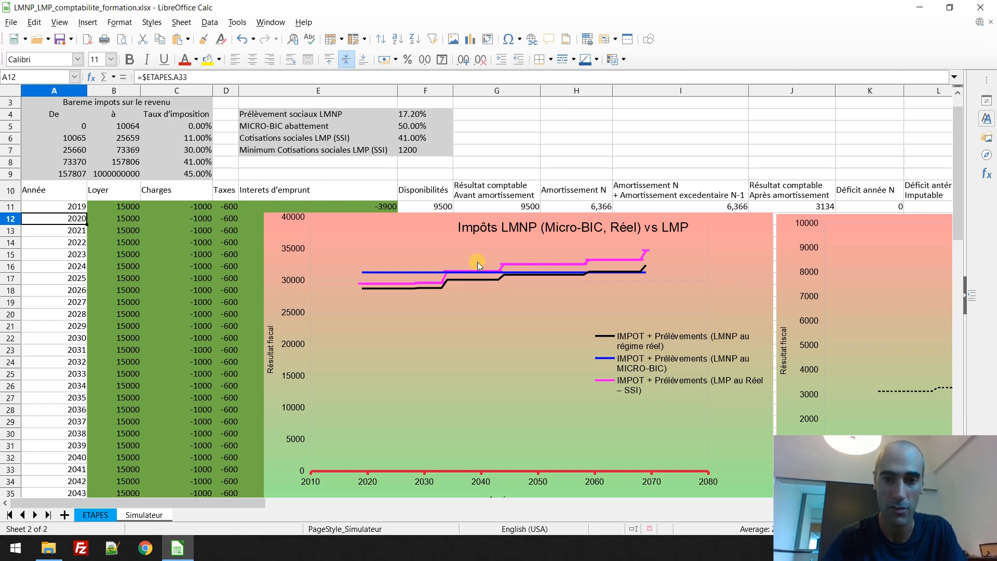
Step: Check the Salaire avant impot and Salaire + Résultat fiscal columns against the tax curves chart
left_click(681, 198)
key("Right")
key("Right")
key("Right")
key("Right")
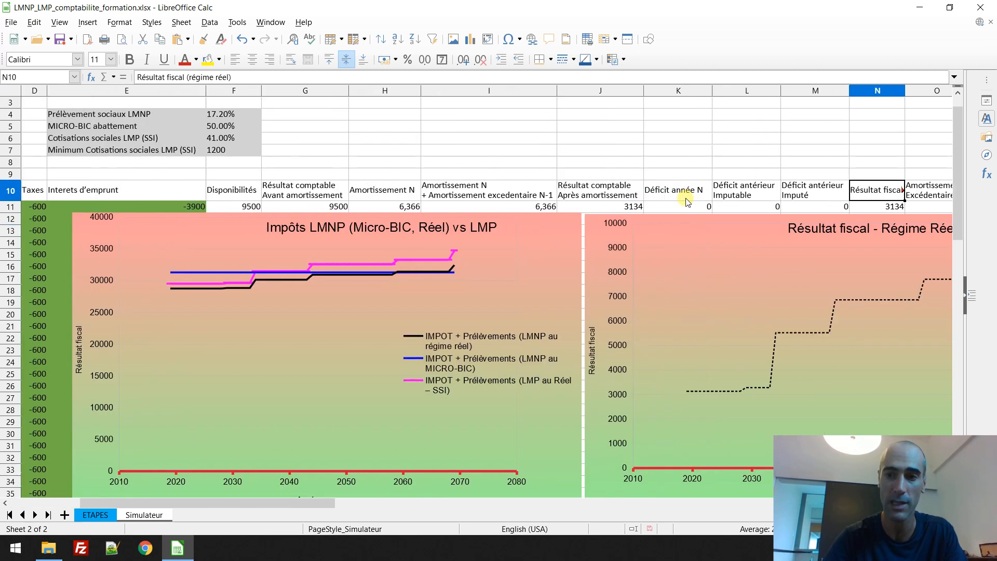
key("Right")
key("Right")
key("Right")
key("Right")
key("Right")
key("Right")
key("Down")
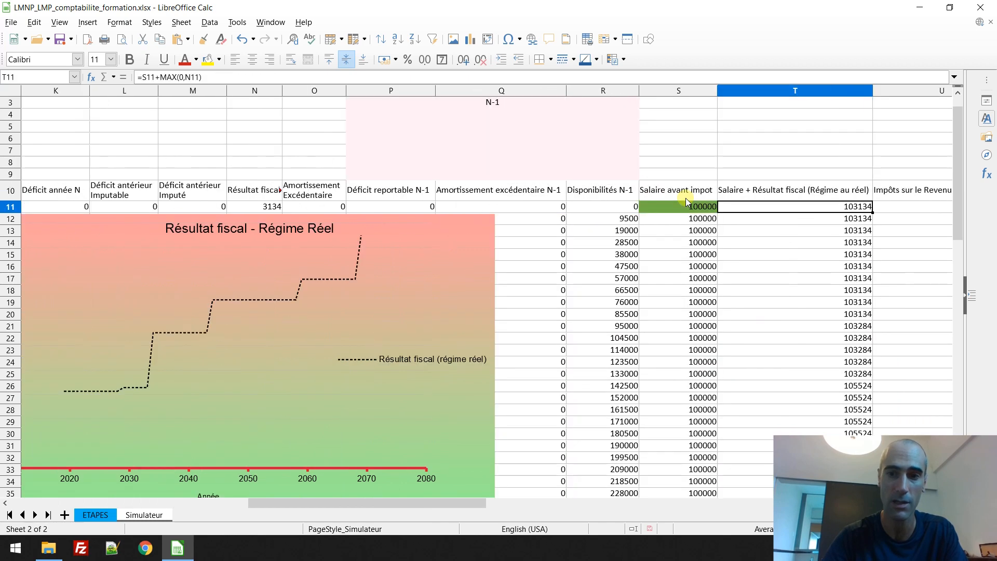
key("Left")
key("Left")
key("Left")
key("Left")
key("Left")
key("Left")
key("Left")
key("Left")
key("Left")
key("Left")
key("Left")
key("Left")
key("Left")
key("Left")
key("Left")
key("Left")
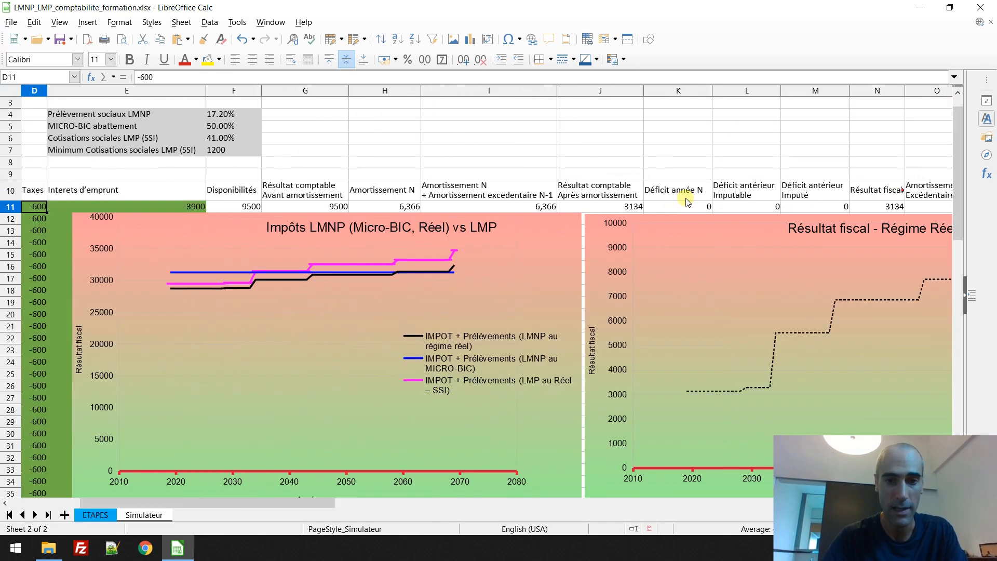
key("Left")
key("Left")
key("Left")
Step: Lower the 2019 pre-tax salary in the Salaire avant impot column to 20000
key("Right")
key("Right")
key("Right")
key("Right")
key("Right")
key("Right")
key("Right")
key("Right")
key("Right")
key("Right")
key("Right")
key("Right")
key("Right")
key("Right")
key("Right")
key("Right")
key("Right")
key("Right")
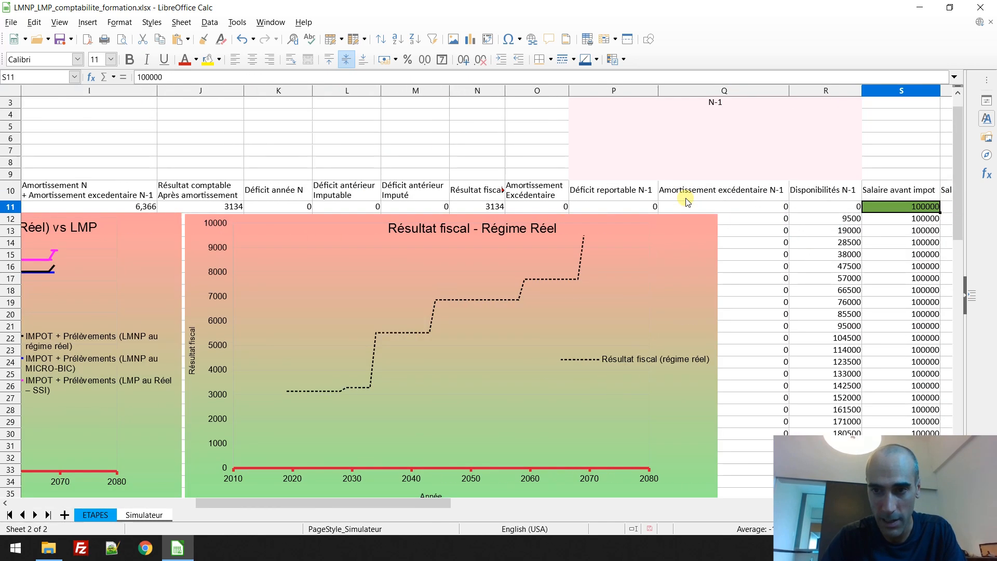
key("Right")
key("Left")
type("2")
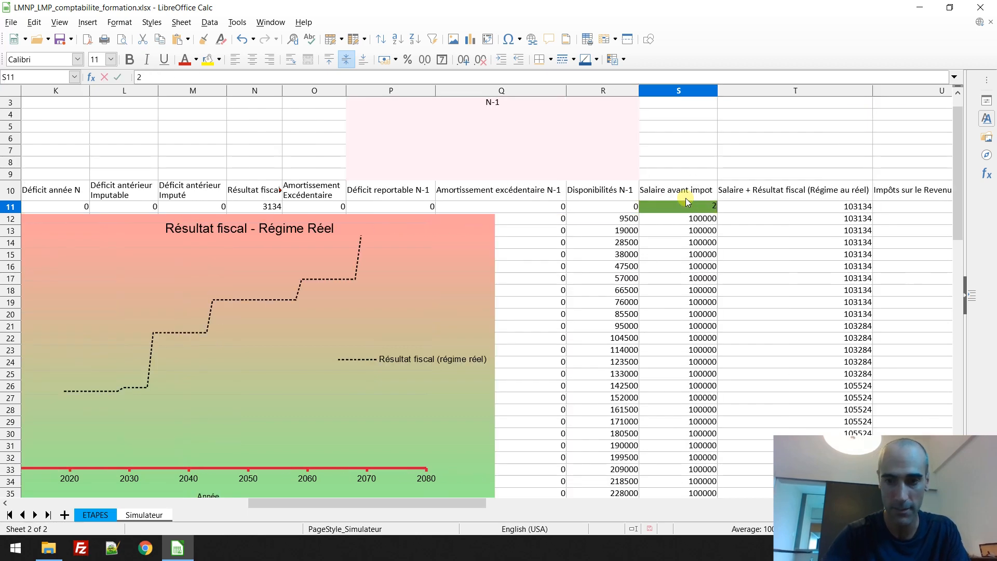
key("Return")
Step: Examine the three regimes' curves in the Impôts LMNP vs LMP chart for the 20000 salary
key("Left")
key("Left")
key("Left")
key("Left")
key("Left")
key("Left")
key("Left")
key("Left")
key("Left")
key("Left")
key("Left")
key("Left")
key("Left")
key("Left")
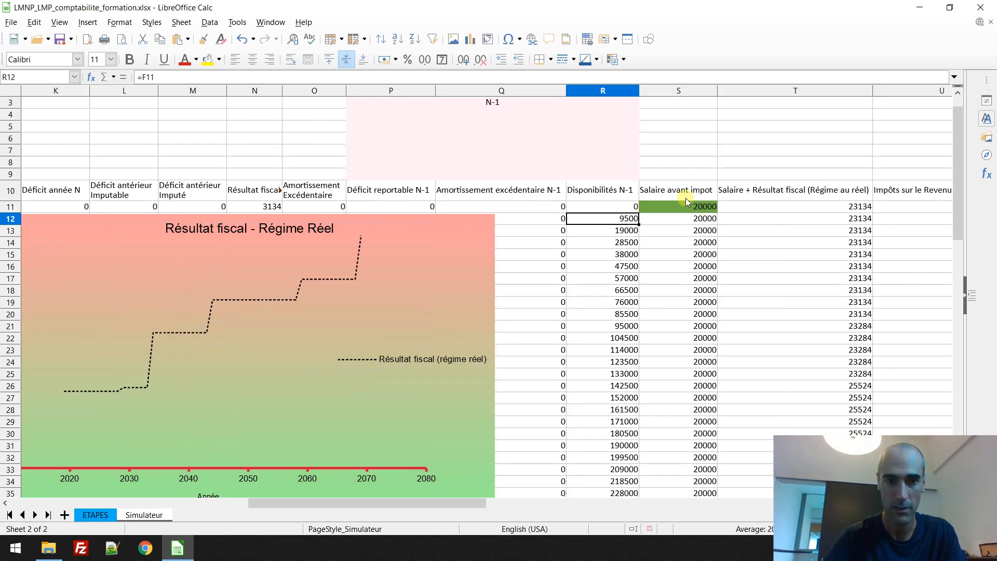
key("Left")
key("Left")
key("Left")
key("Left")
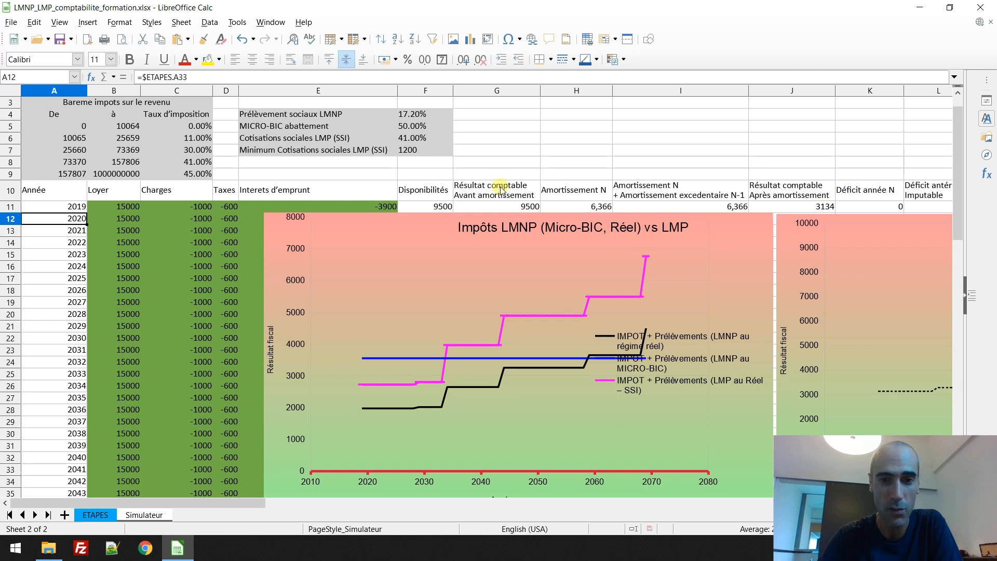
left_click(448, 194)
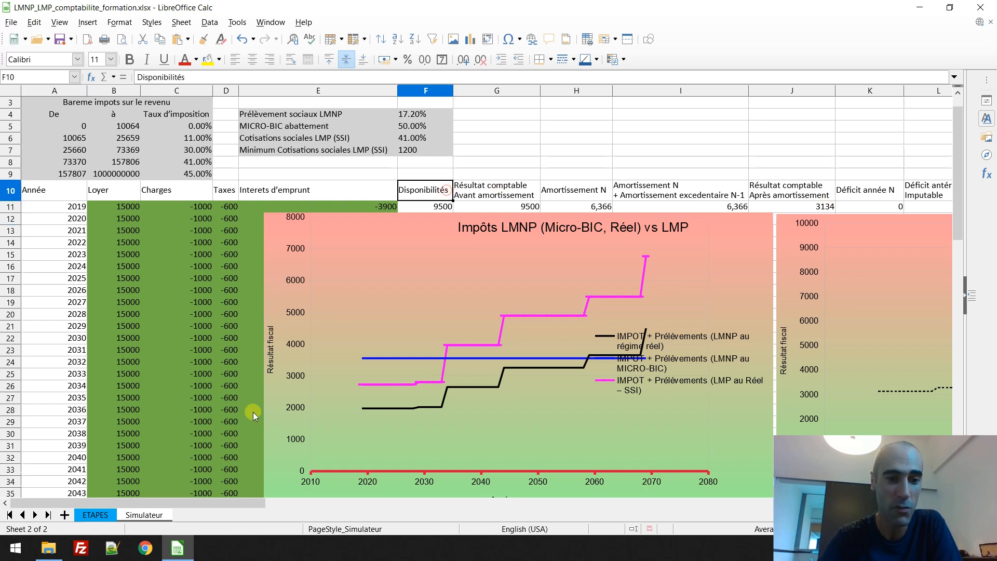
Step: Review the starting price and depreciation inputs on the ETAPES sheet, and return to the charts on the Simulateur sheet
left_click(109, 516)
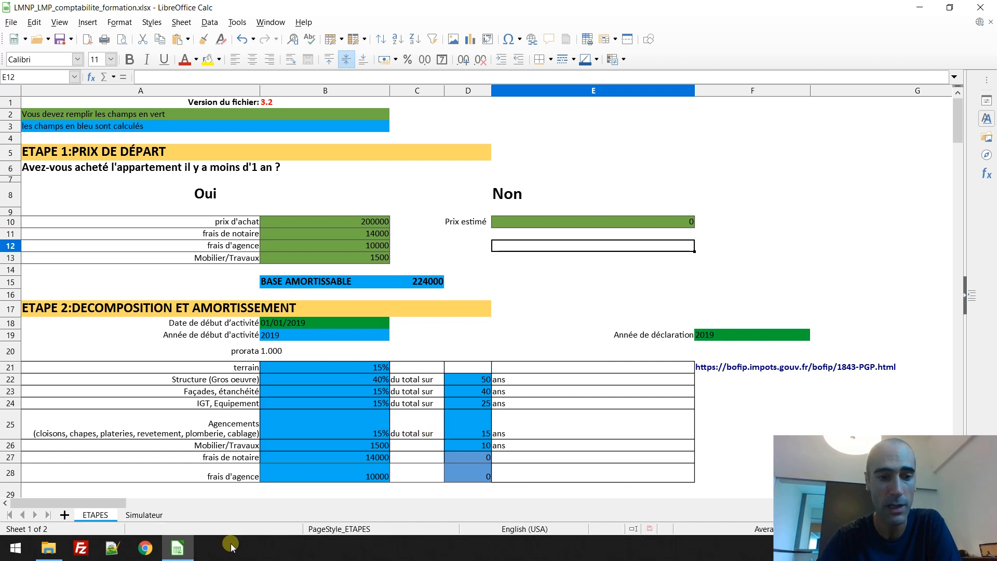
left_click(141, 515)
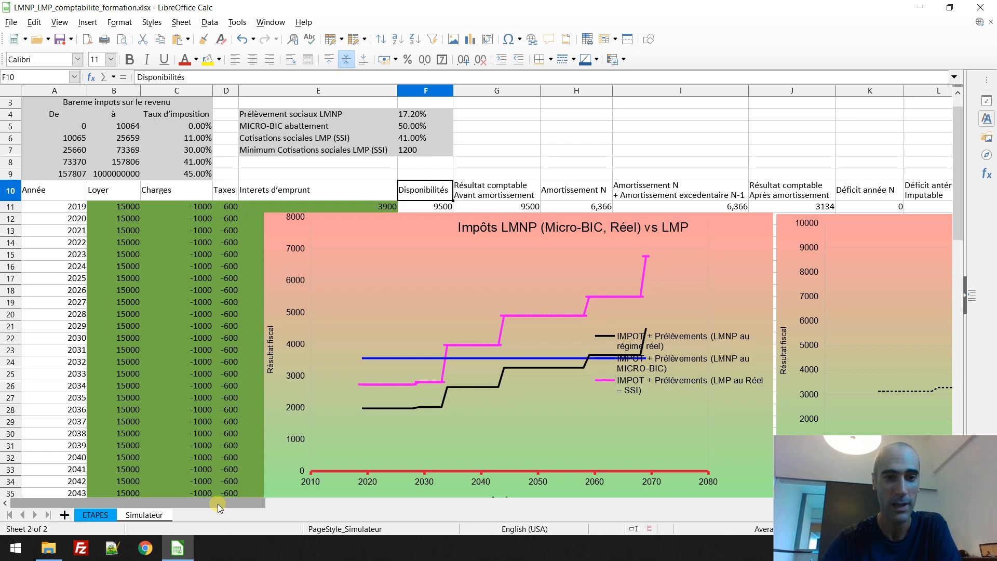
left_click_drag(218, 504, 348, 501)
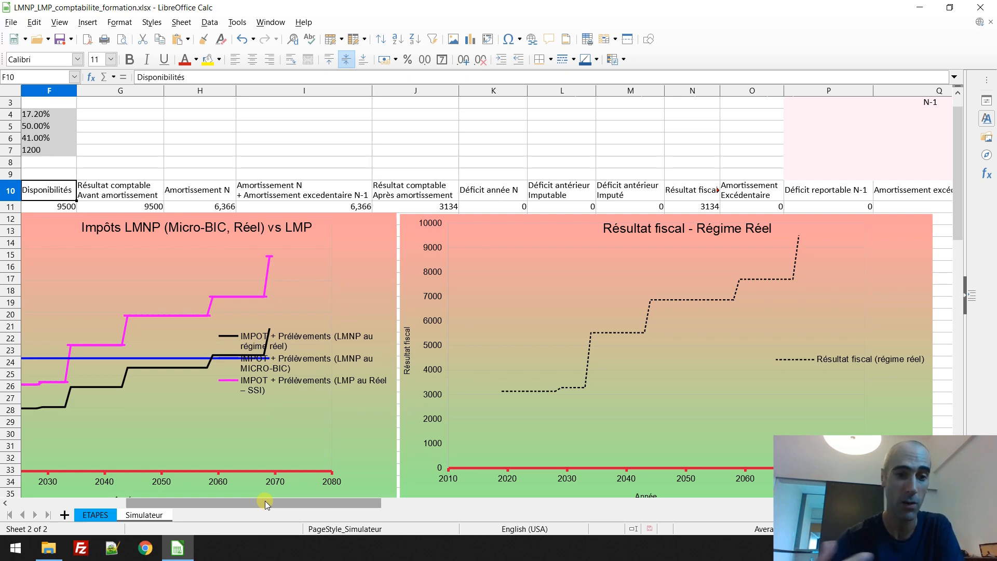
left_click_drag(258, 501, 191, 490)
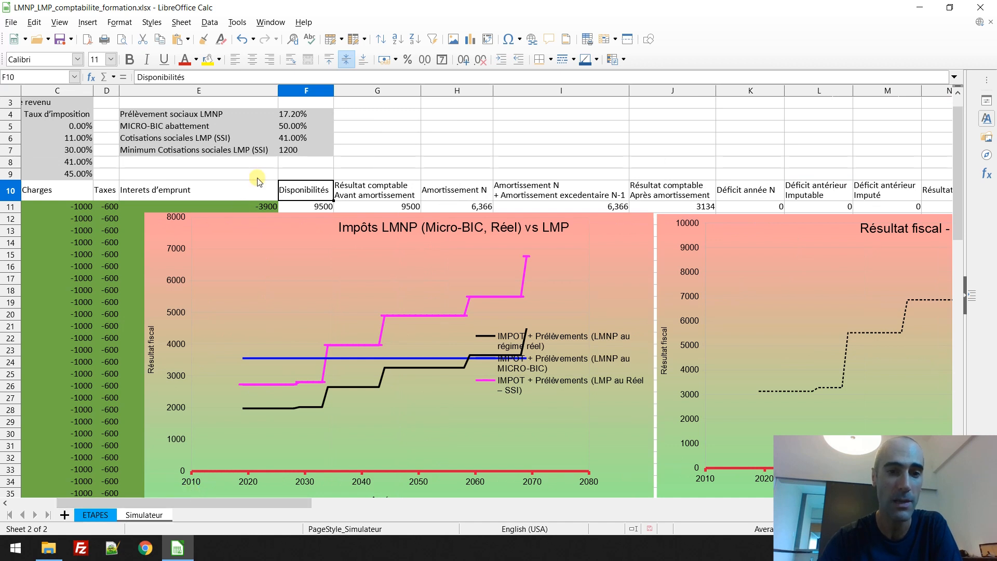
Step: Check the LMP (SSI) social contribution rate and the minimum contribution in the parameter block above the tax chart
left_click(291, 151)
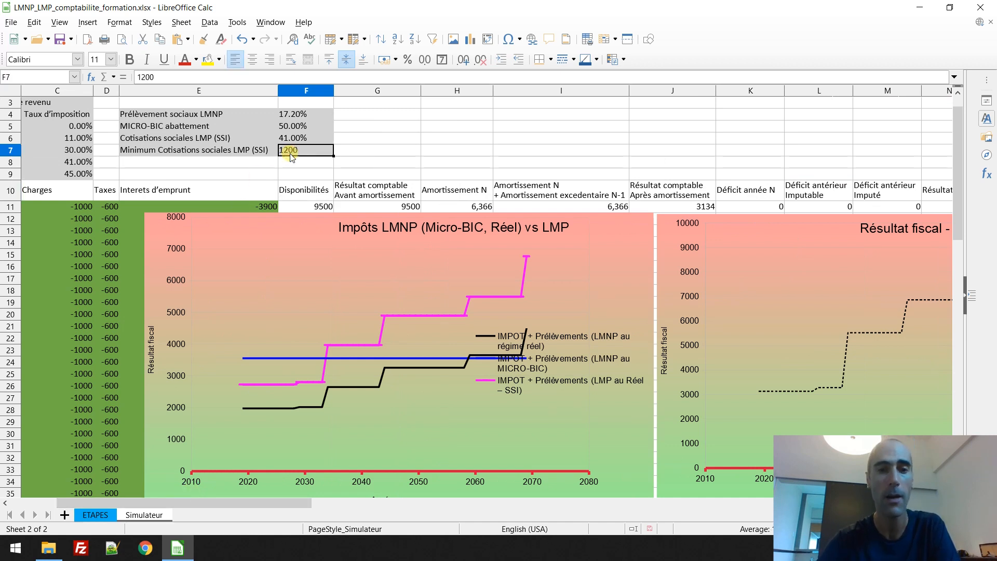
left_click(289, 137)
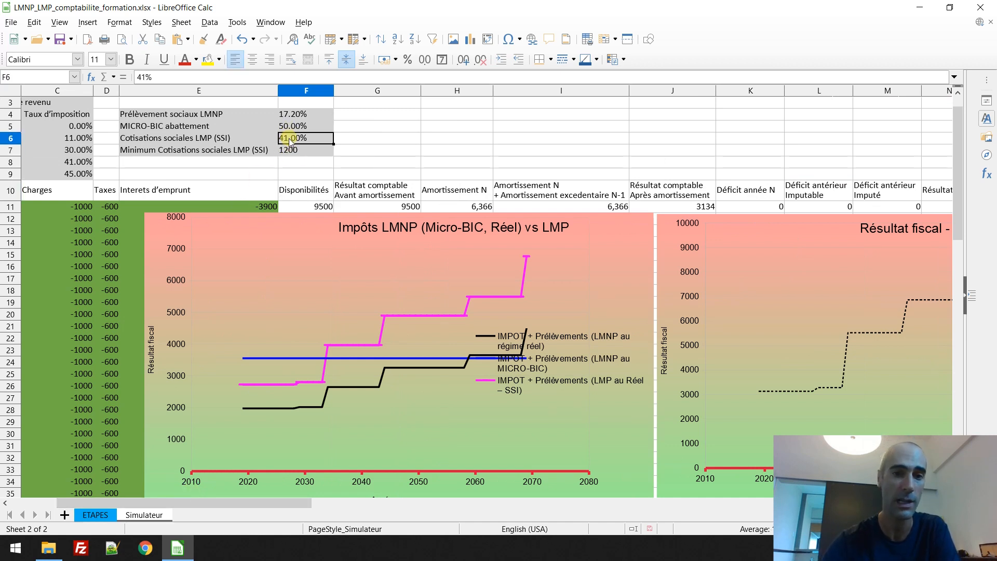
left_click(289, 150)
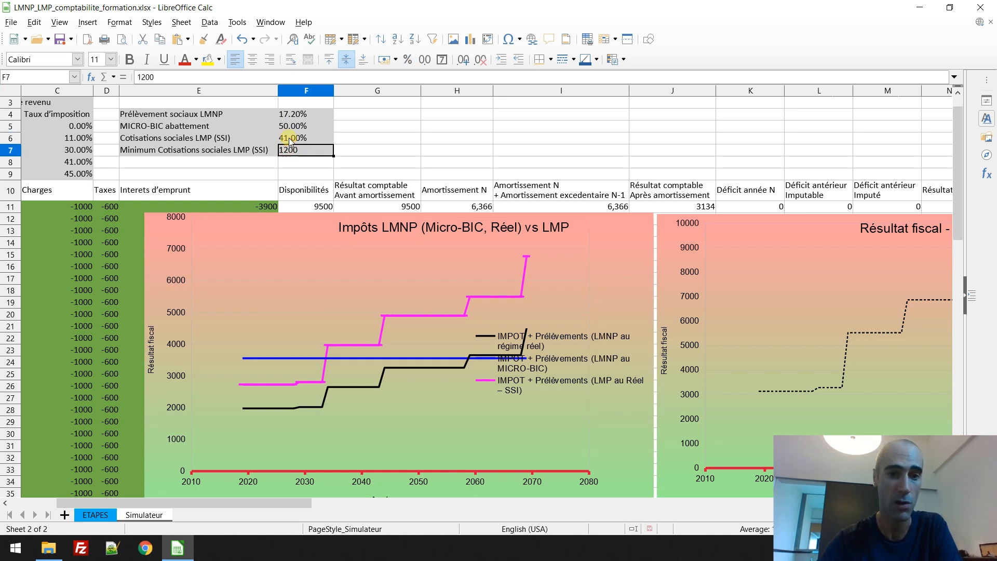
left_click(289, 137)
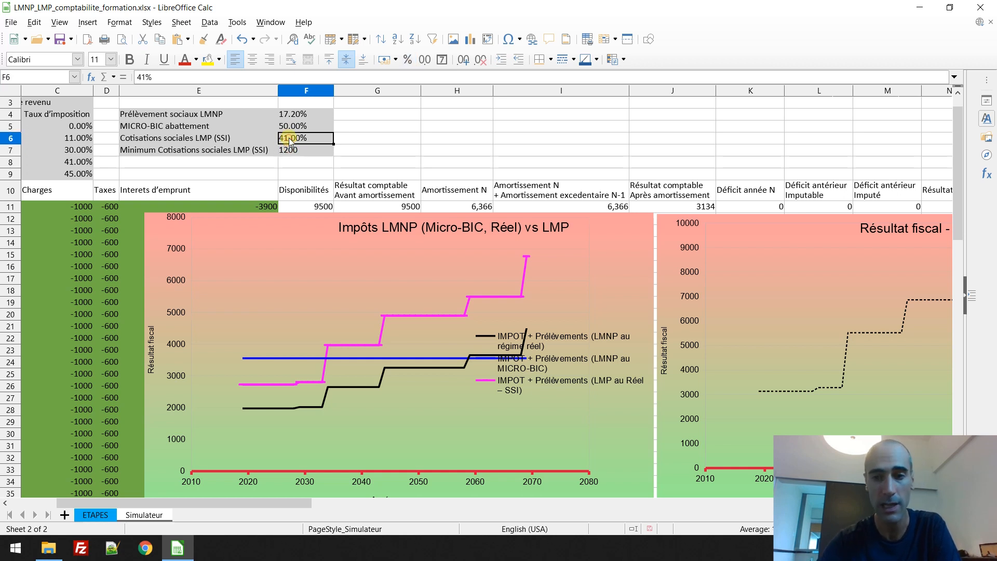
left_click(292, 166)
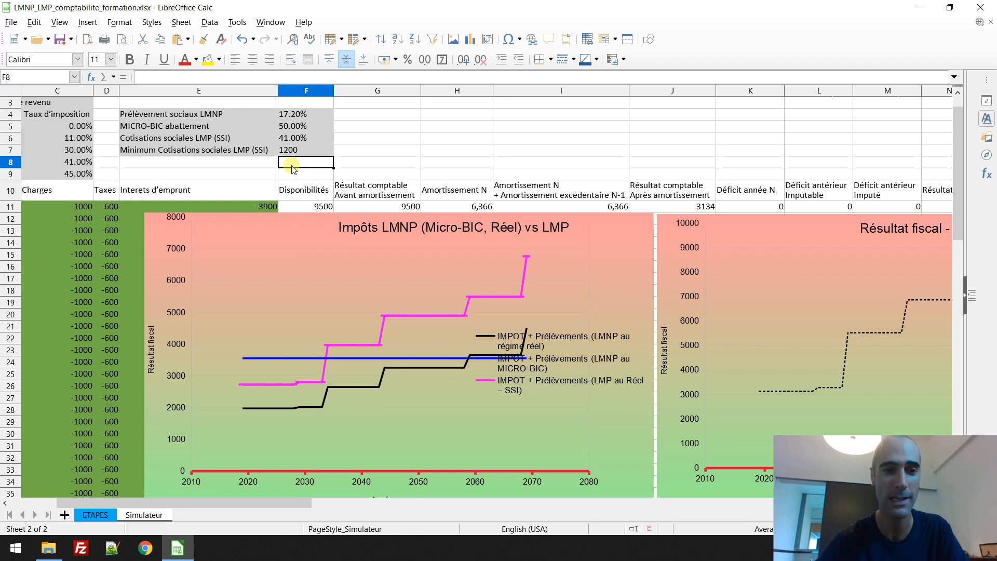
key("Left")
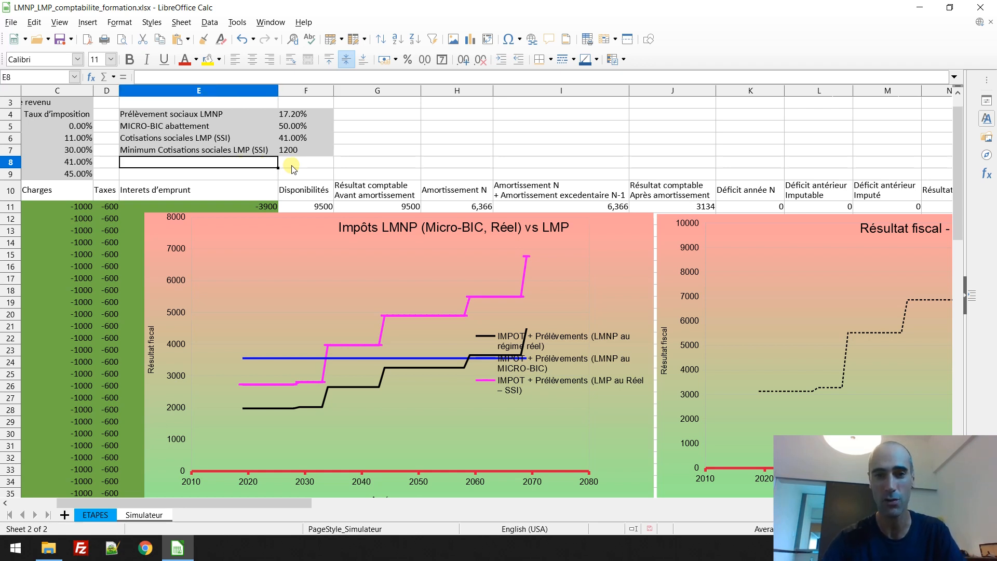